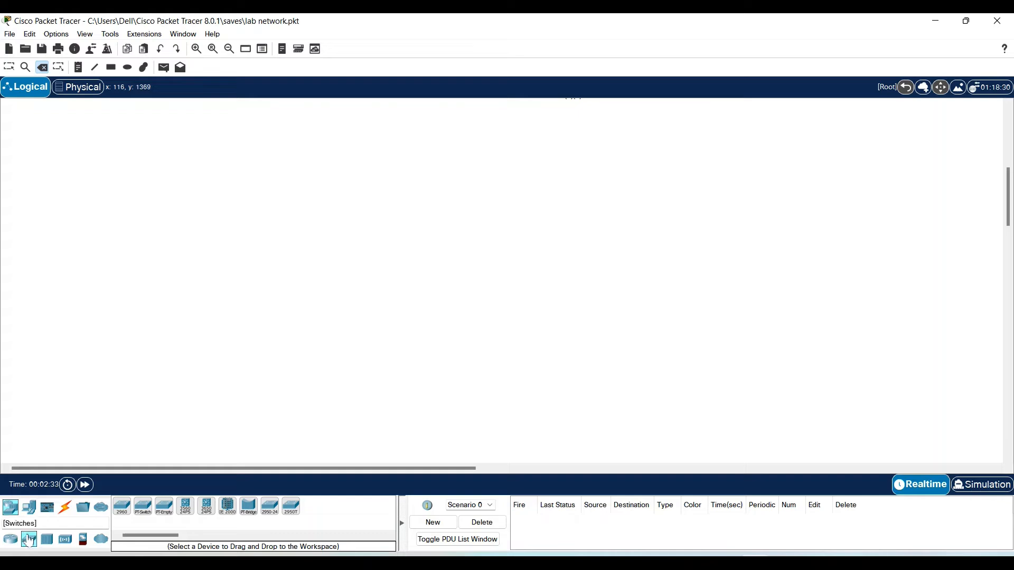
Step: Place a 2960 switch in the workspace and add a vertical column of five PCs to its right
left_click_drag(29, 538, 125, 241)
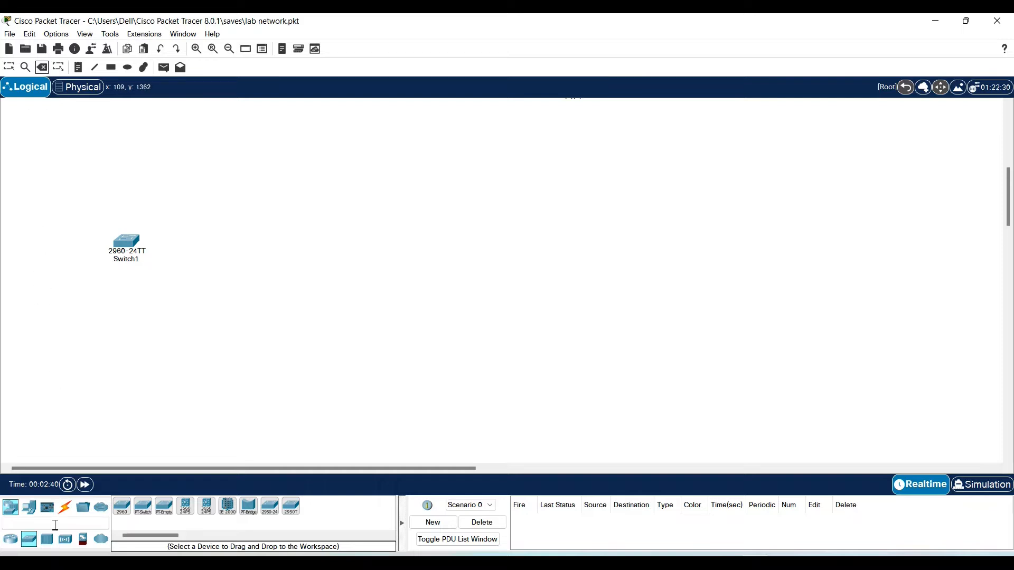
left_click(47, 508)
left_click(29, 508)
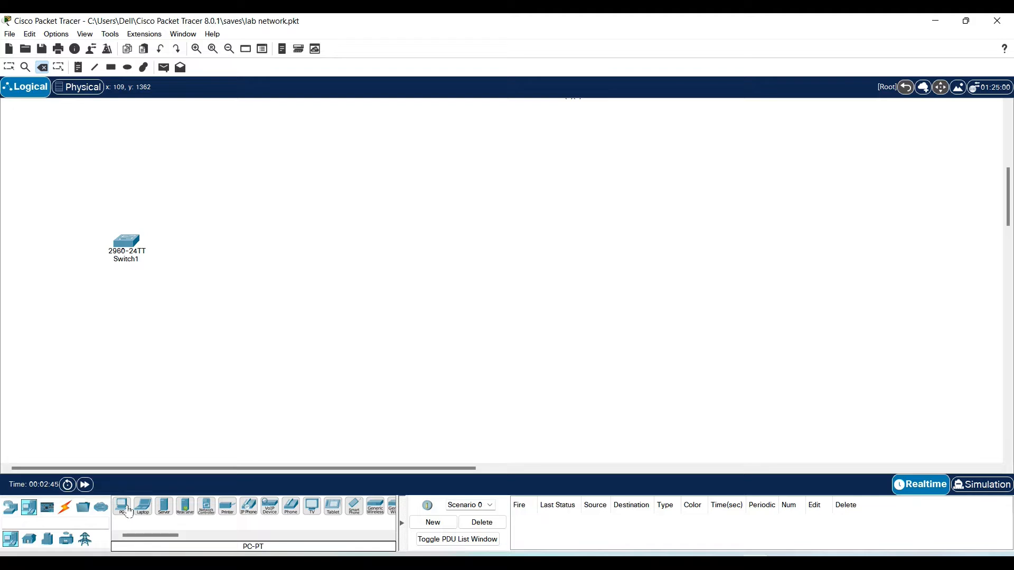
left_click(129, 512)
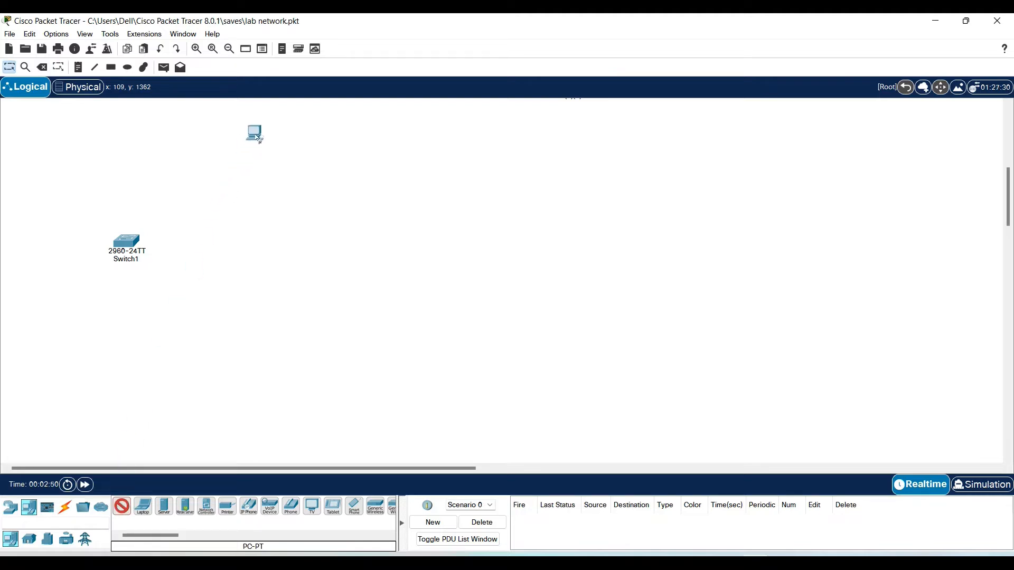
left_click(264, 135)
left_click(122, 507)
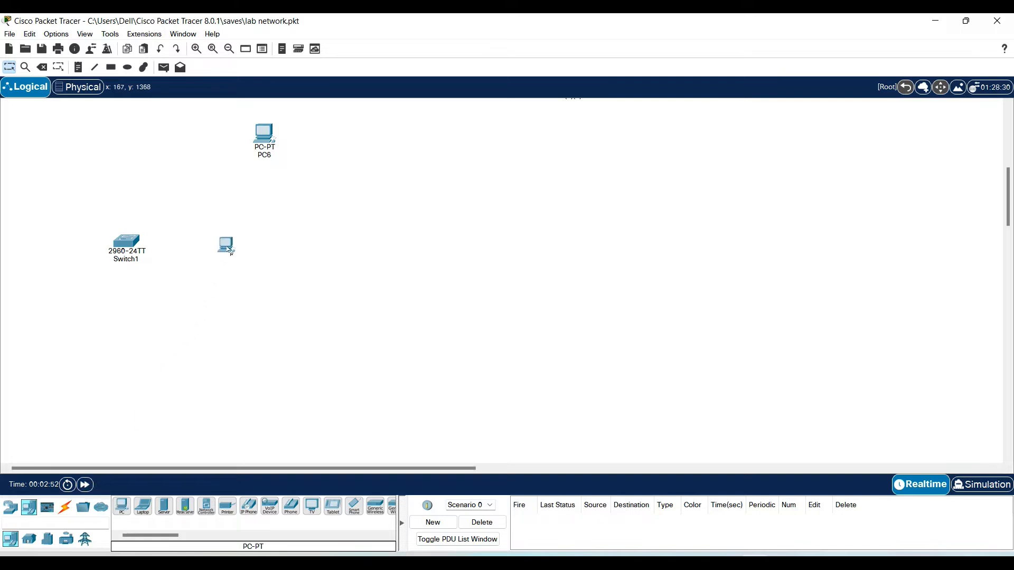
left_click(265, 216)
left_click(122, 507)
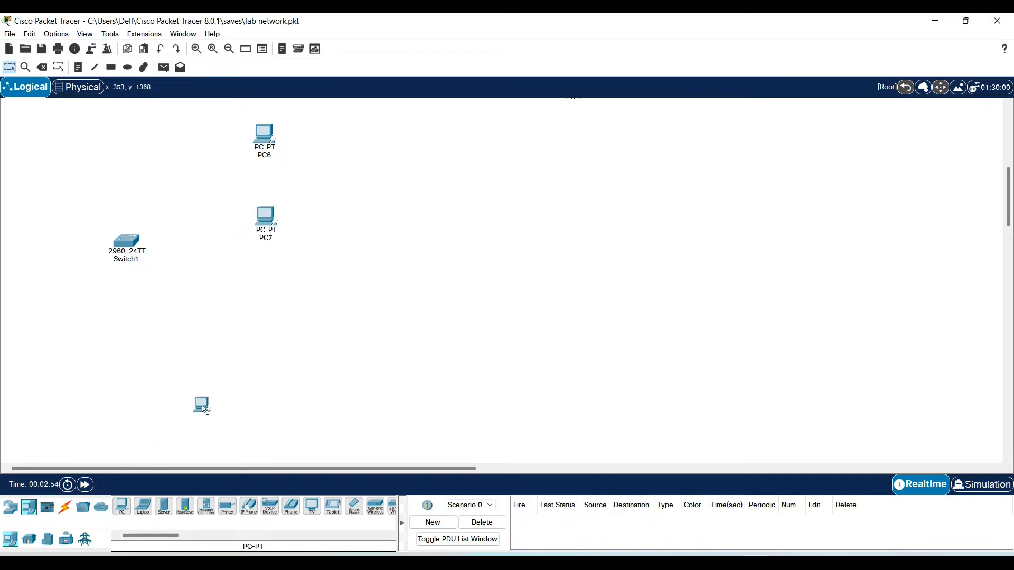
left_click(265, 301)
left_click(122, 507)
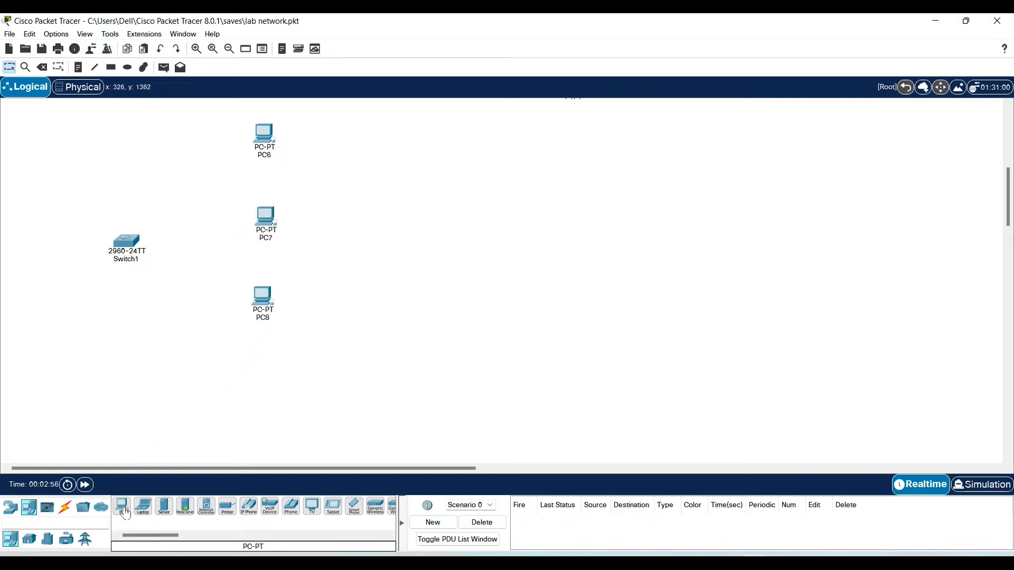
left_click(265, 383)
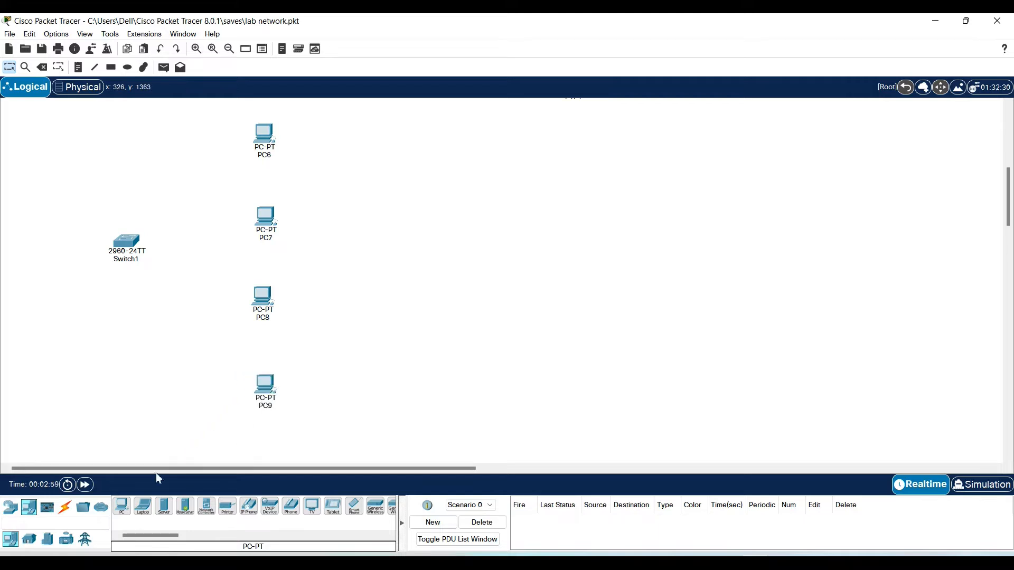
left_click(126, 511)
left_click(257, 445)
Step: Reposition the five PCs in the column so they are roughly evenly spaced and fit in the visible workspace
left_click_drag(263, 397, 257, 375)
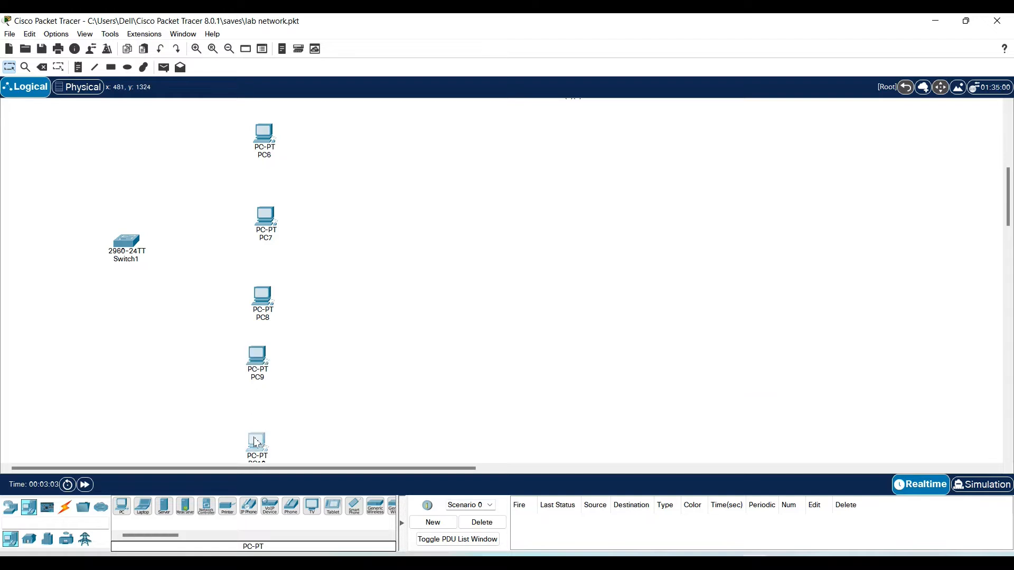
left_click_drag(260, 443, 257, 423)
left_click_drag(264, 292, 264, 278)
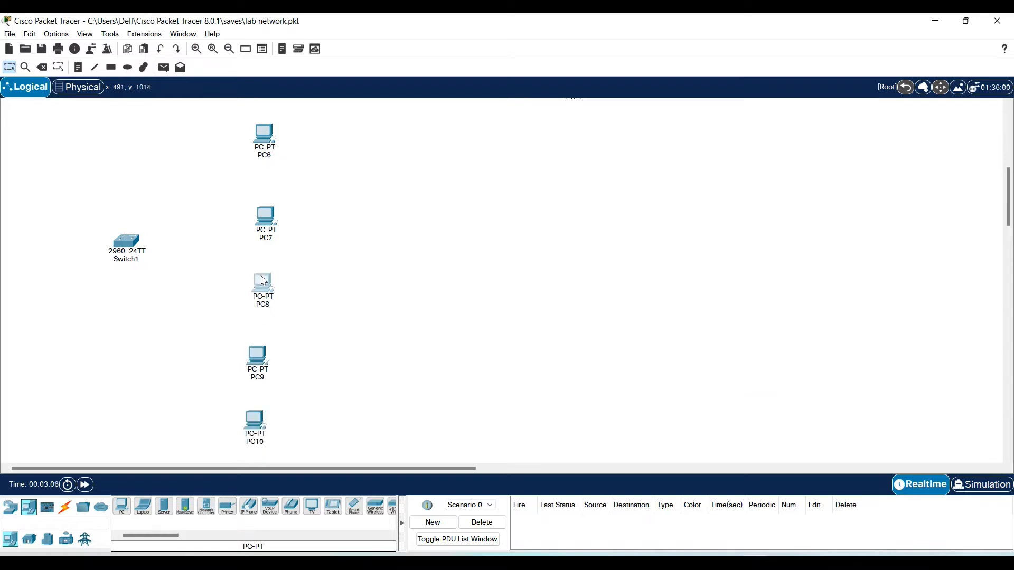
left_click_drag(267, 228, 281, 212)
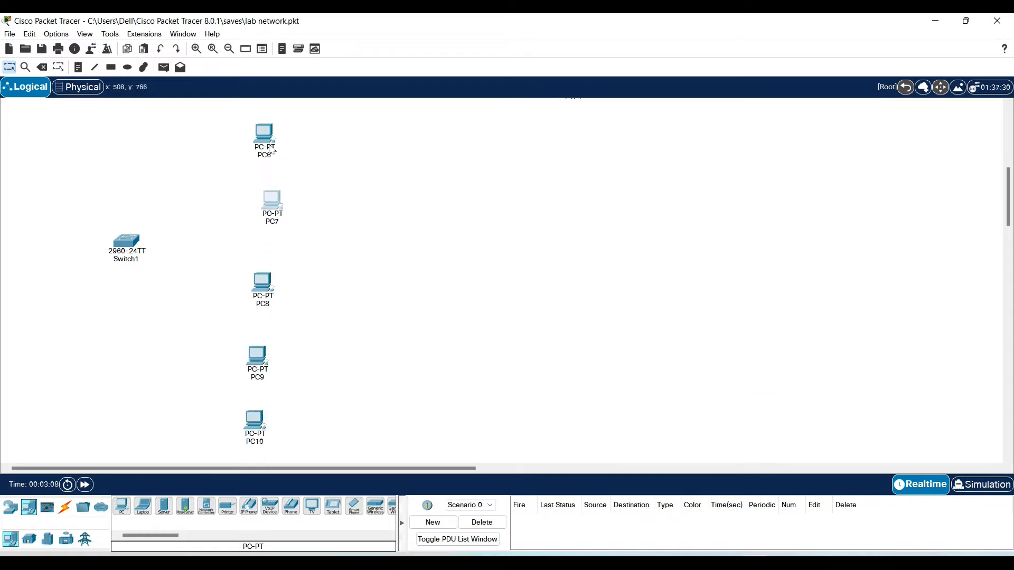
left_click_drag(267, 143, 272, 143)
left_click(267, 210)
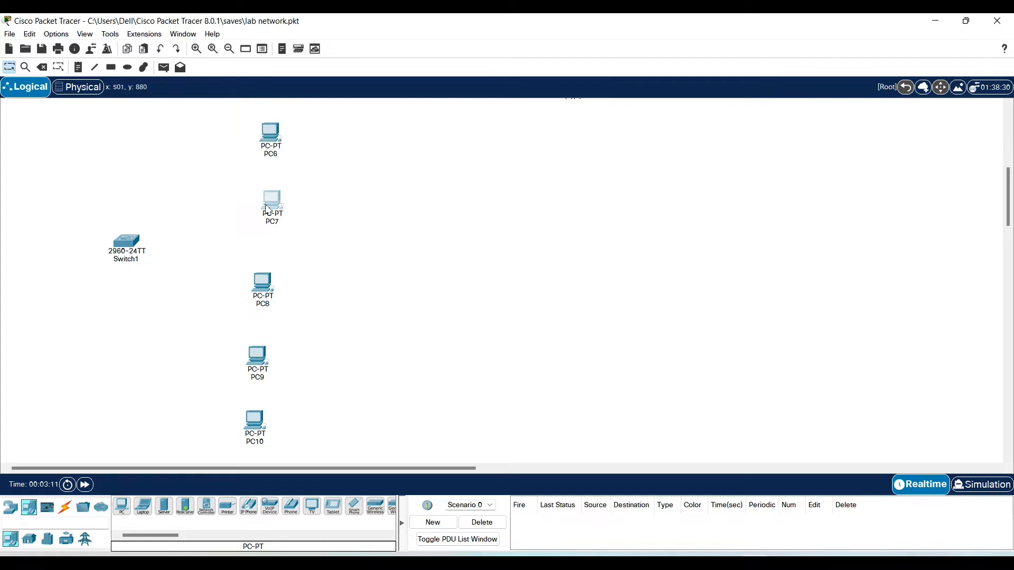
left_click_drag(265, 209, 258, 218)
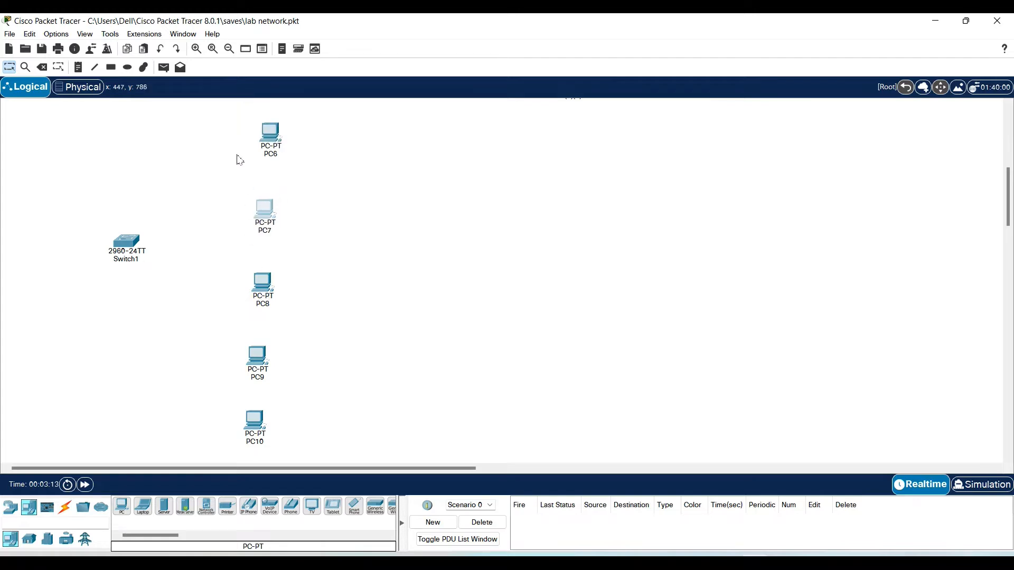
Step: Add a second column of five PCs to the right of the first, one per row
left_click(127, 508)
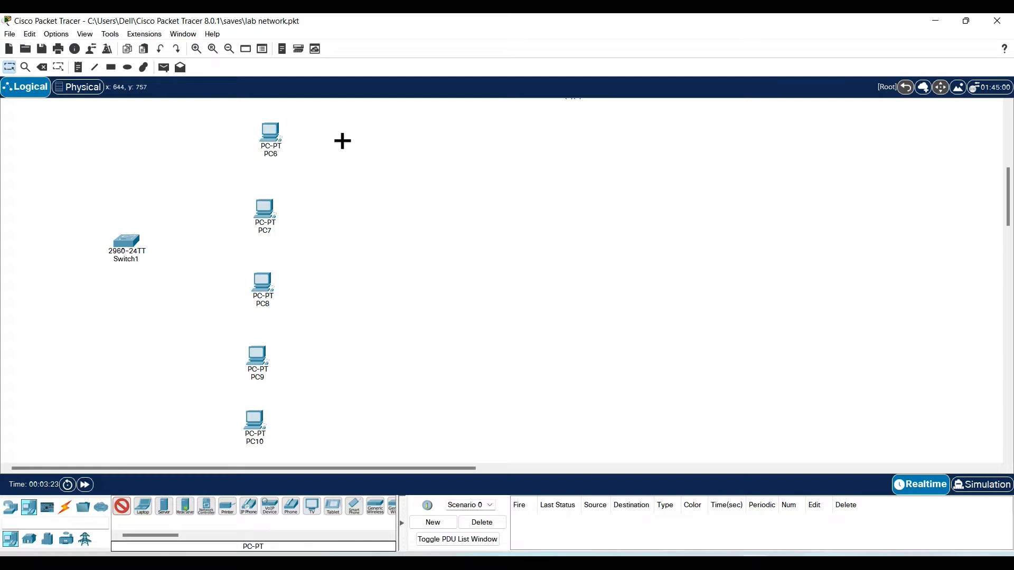
left_click(344, 132)
left_click(342, 211)
left_click(345, 298)
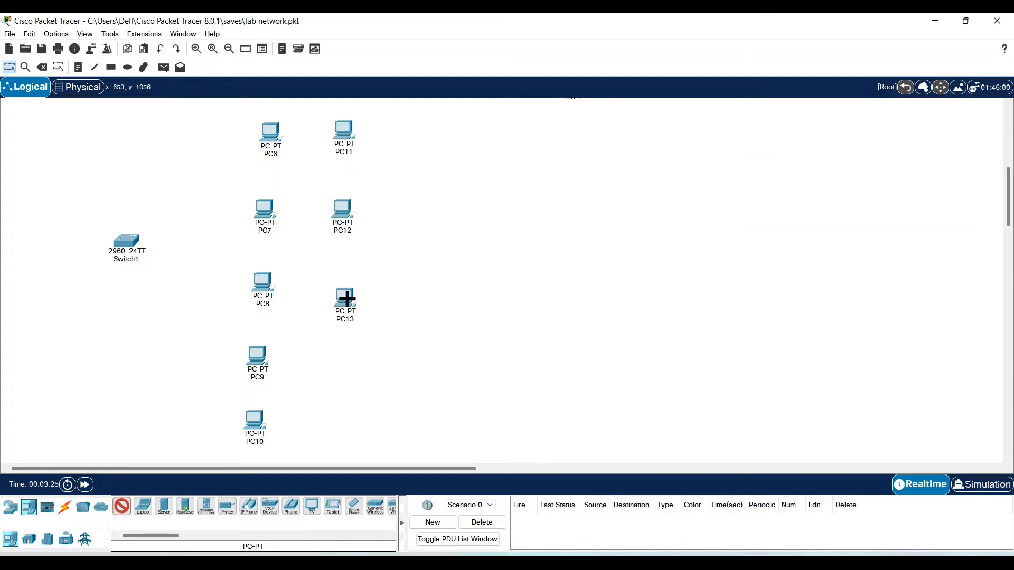
left_click(346, 362)
left_click(349, 428)
Step: Add a third column of five PCs to the right of the second, working from the bottom row up
left_click(446, 429)
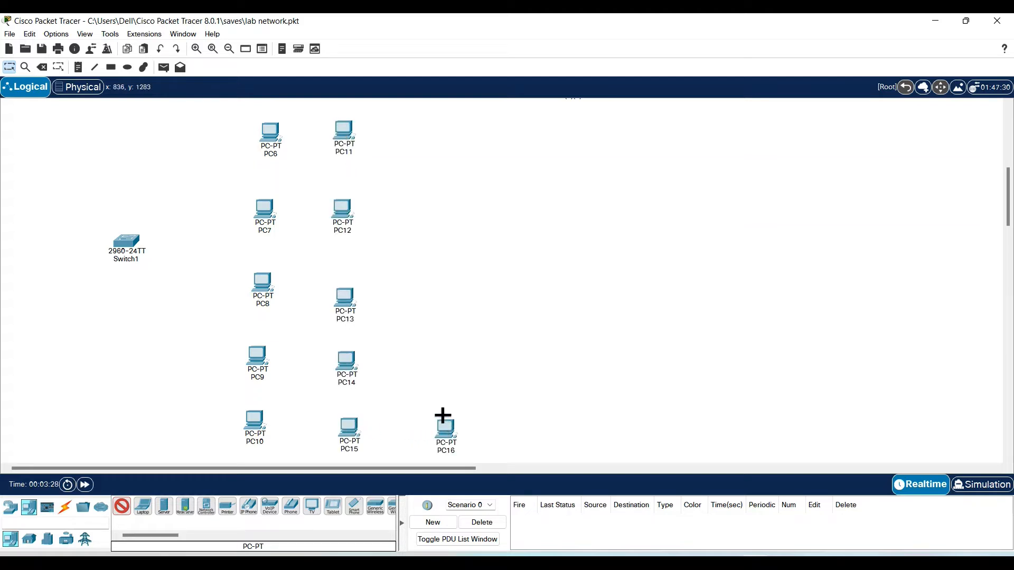
left_click(436, 368)
left_click(428, 288)
left_click(429, 209)
left_click(434, 127)
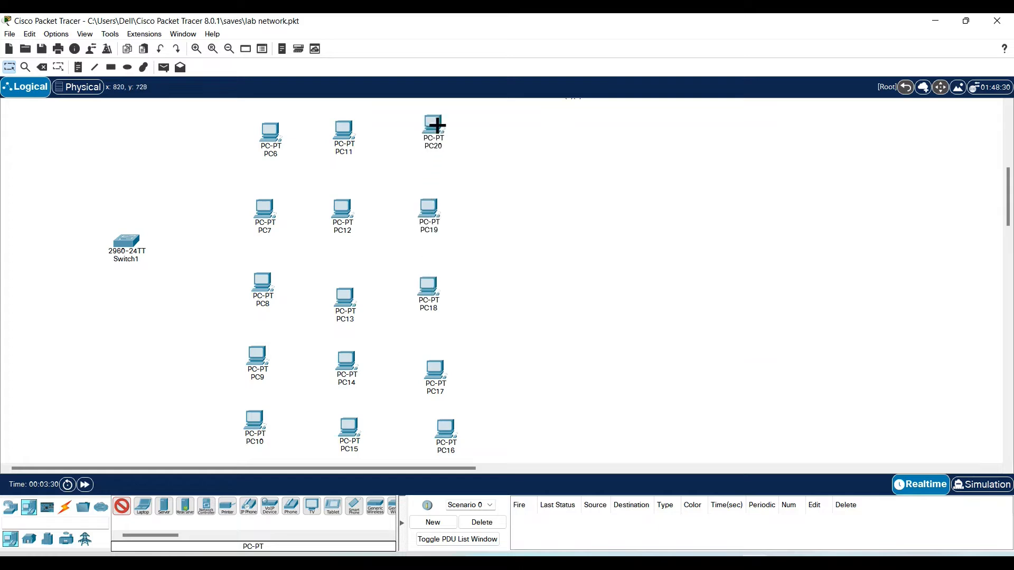
Step: Add a fourth column of five PCs, completing a grid of 20 PCs
left_click(550, 147)
left_click(552, 207)
left_click(554, 292)
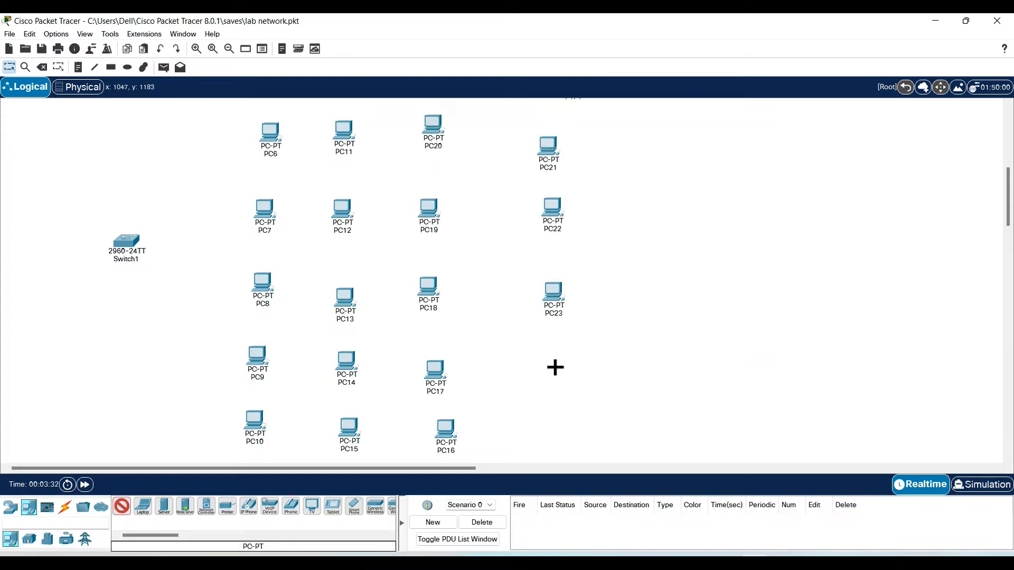
left_click(554, 366)
left_click(558, 426)
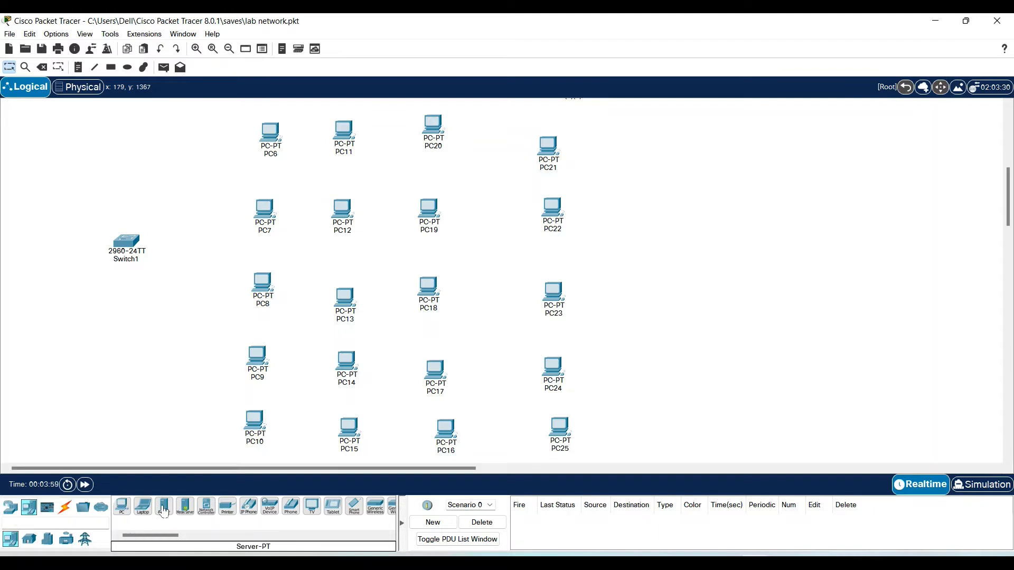
Step: Place a Server-PT to the left of the switch, and shift Switch1 and PC20 slightly downward
left_click_drag(165, 512, 35, 239)
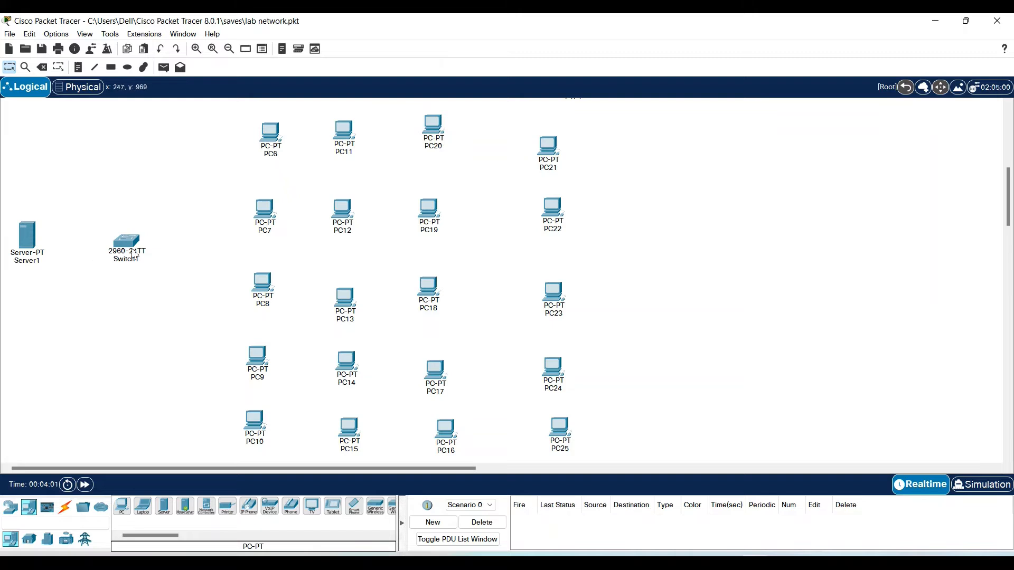
left_click_drag(136, 255, 120, 263)
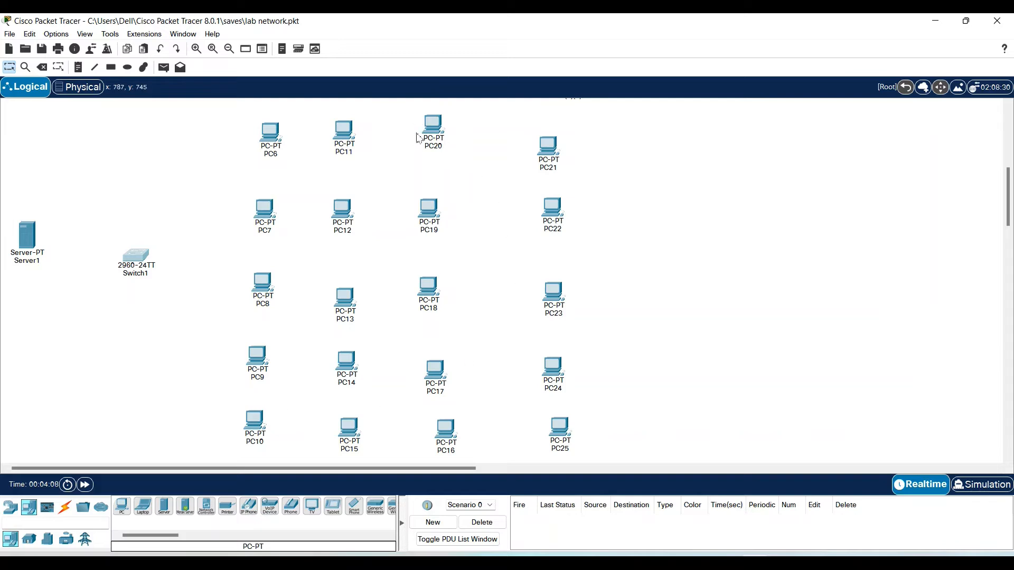
left_click_drag(417, 138, 417, 146)
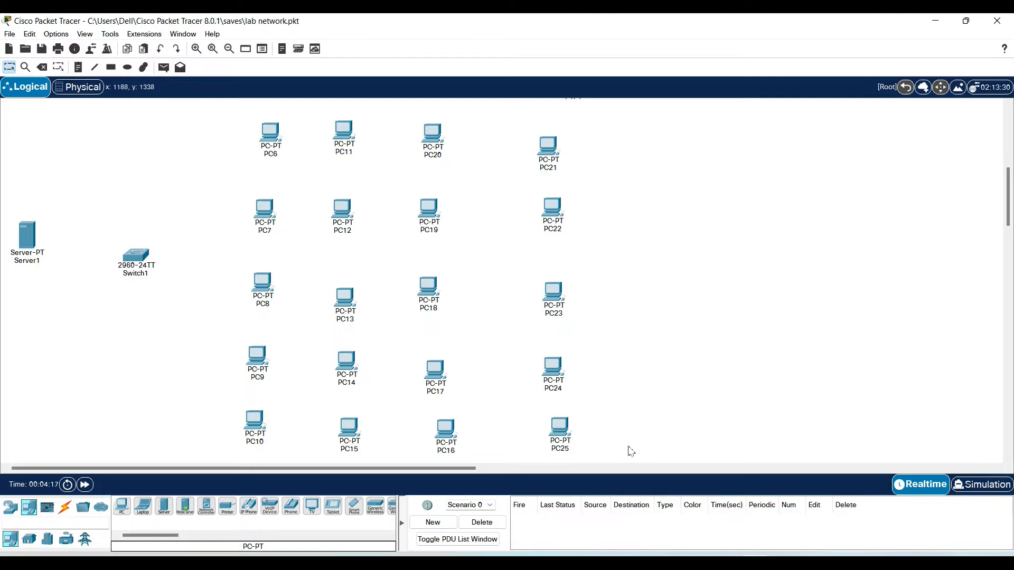
Step: Connect Switch1 to PC6, PC7 and PC8 using the automatically chosen connection type
left_click(65, 508)
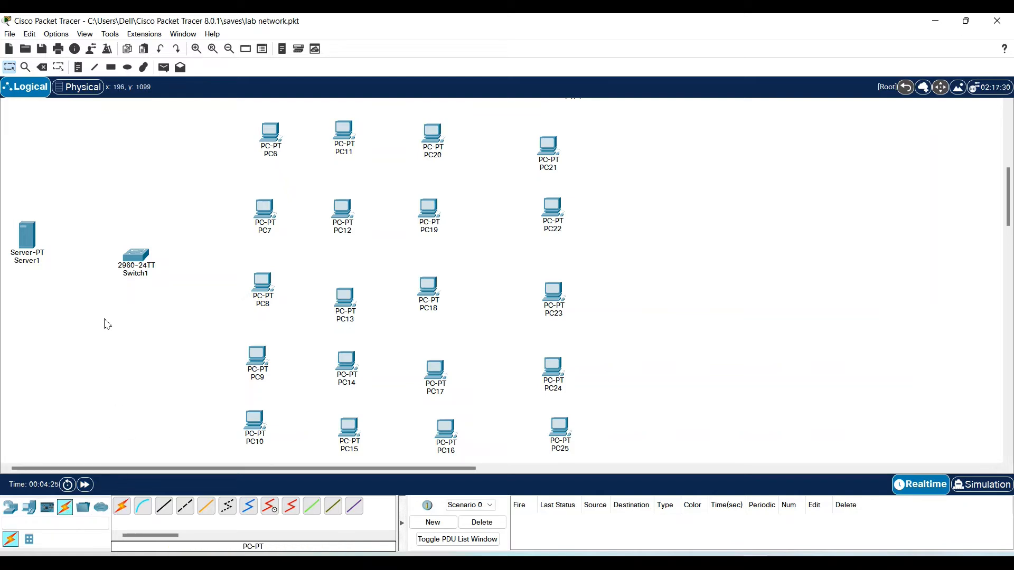
left_click(124, 511)
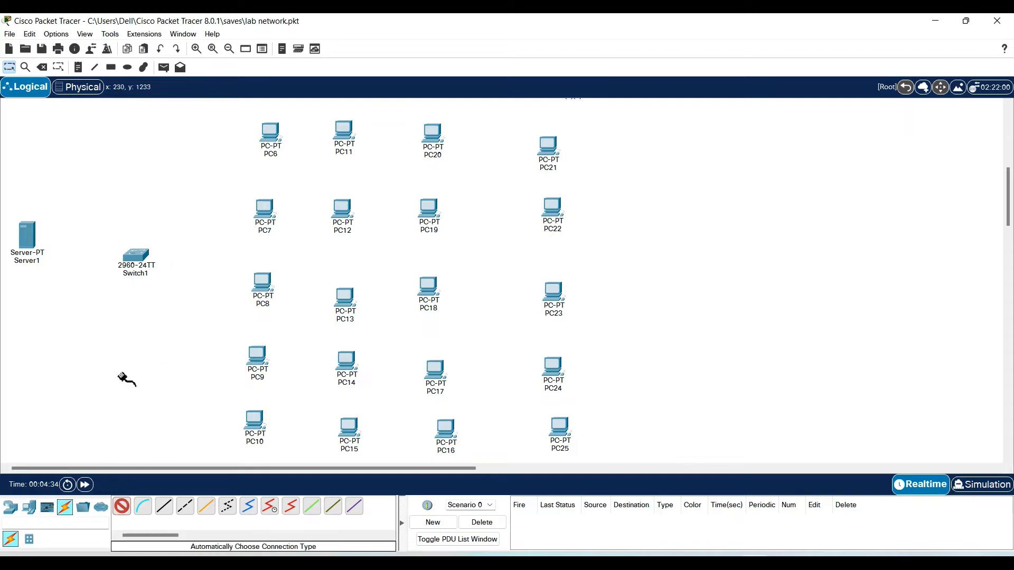
left_click(138, 256)
left_click(273, 139)
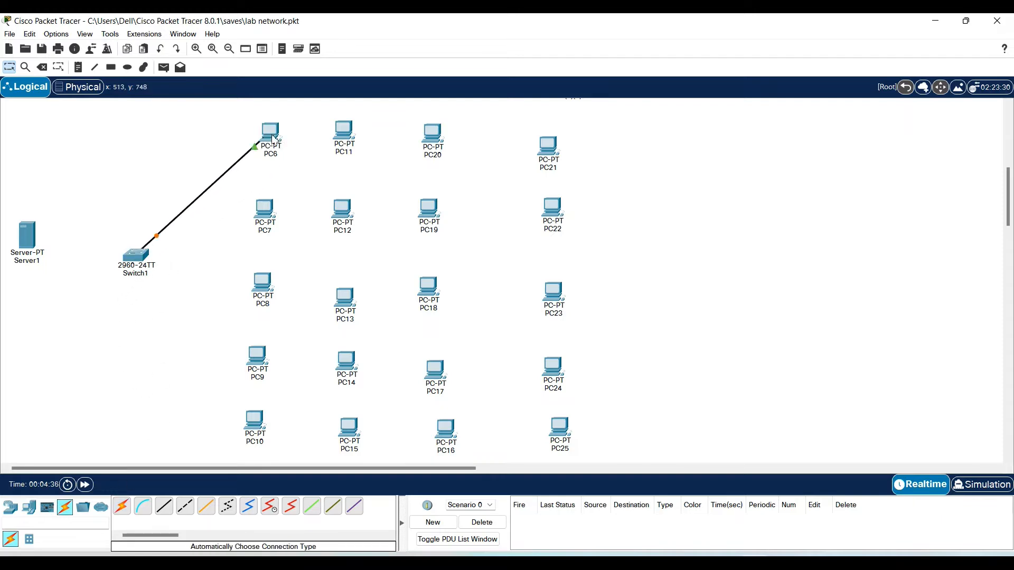
left_click(122, 506)
left_click(135, 257)
left_click(264, 211)
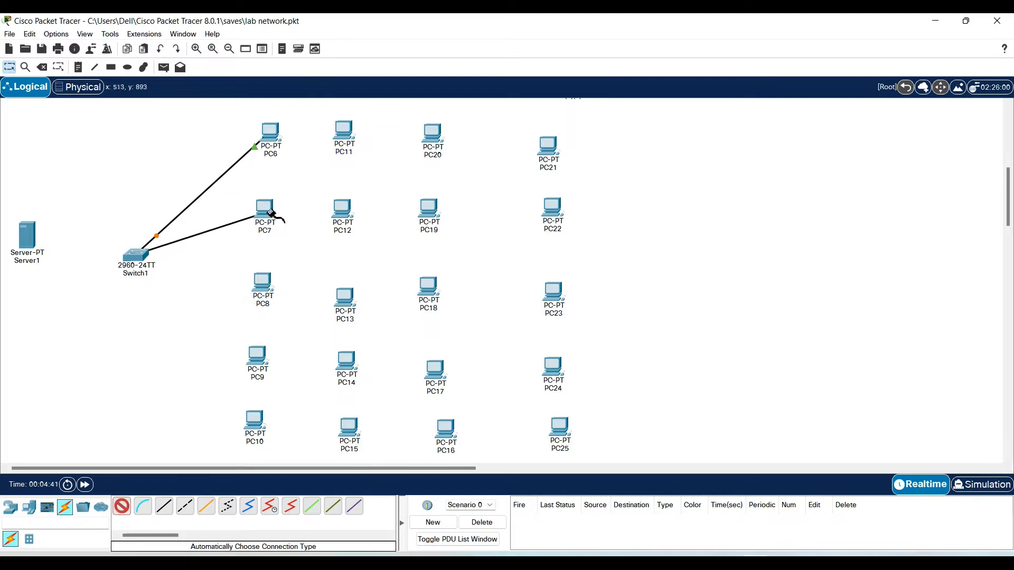
left_click(122, 506)
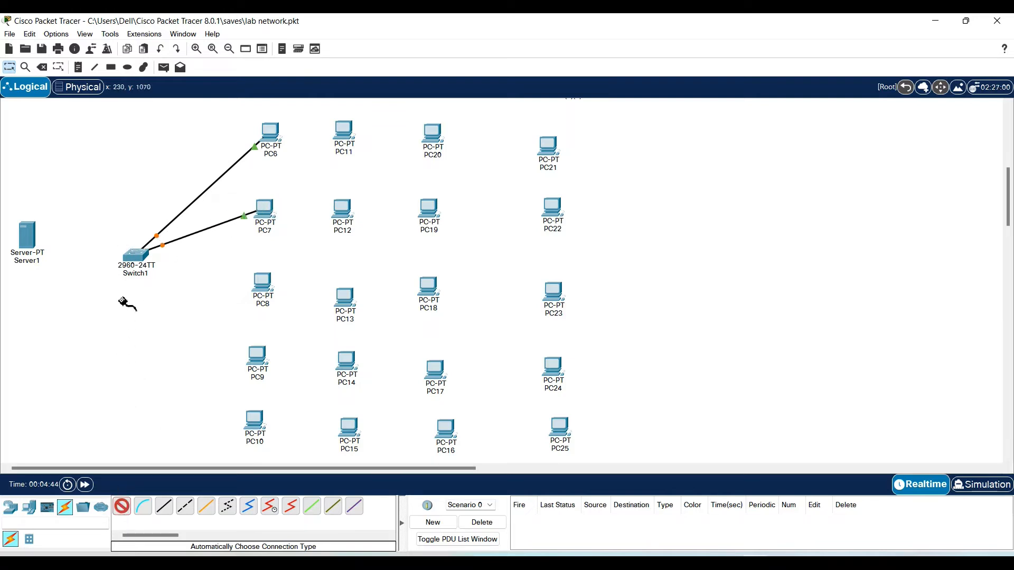
left_click(139, 257)
left_click(266, 282)
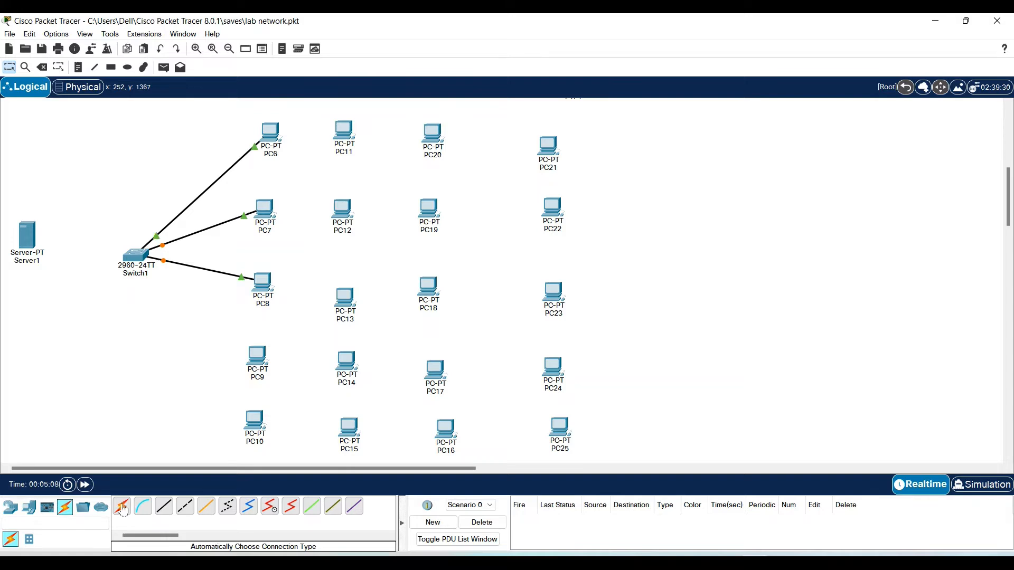
Step: Connect Switch1 to PC9 and PC10 with automatically chosen cables, keeping the cable tool active for repeated links
left_click(123, 511)
left_click(249, 377)
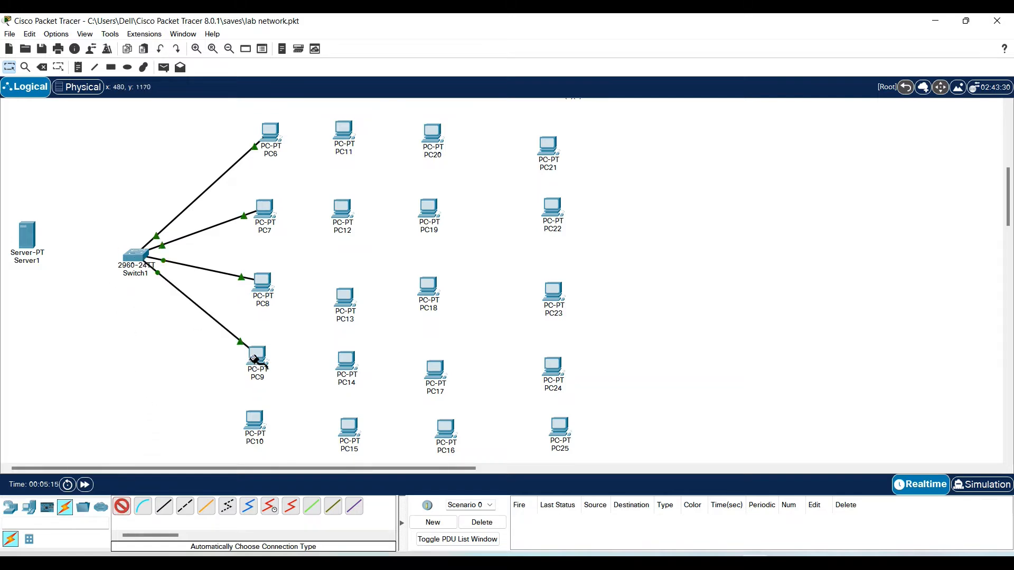
left_click(136, 256)
left_click(254, 422)
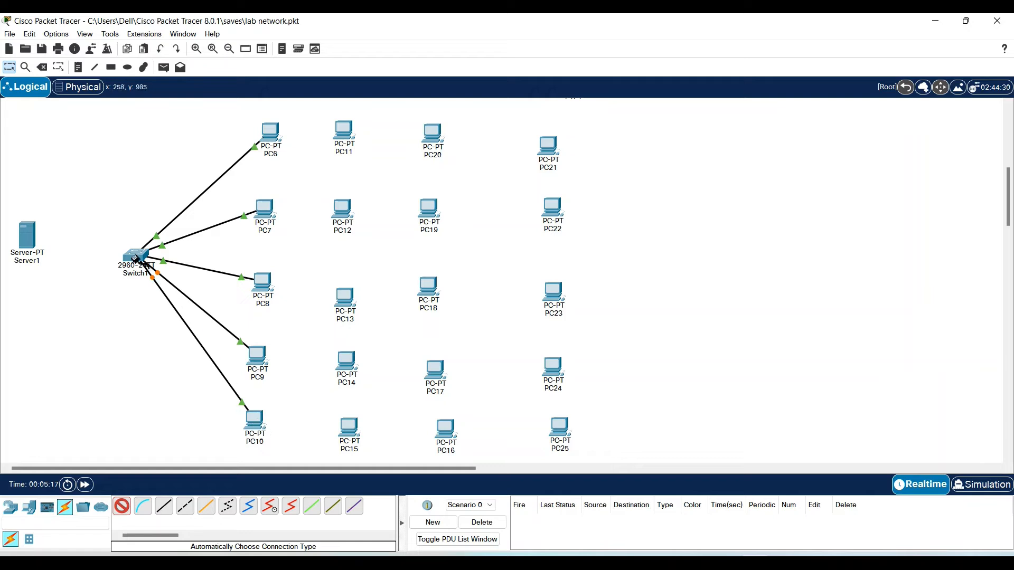
Step: Connect Switch1 to the remaining top-row PCs: PC11, PC20 and PC21
left_click(137, 256)
left_click(343, 131)
left_click(150, 248)
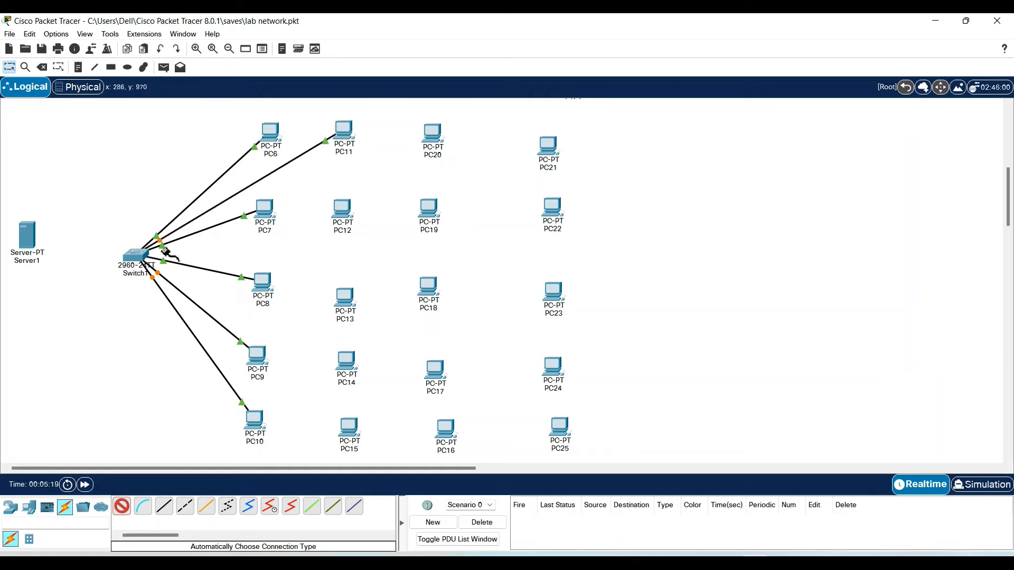
left_click(430, 135)
left_click(156, 256)
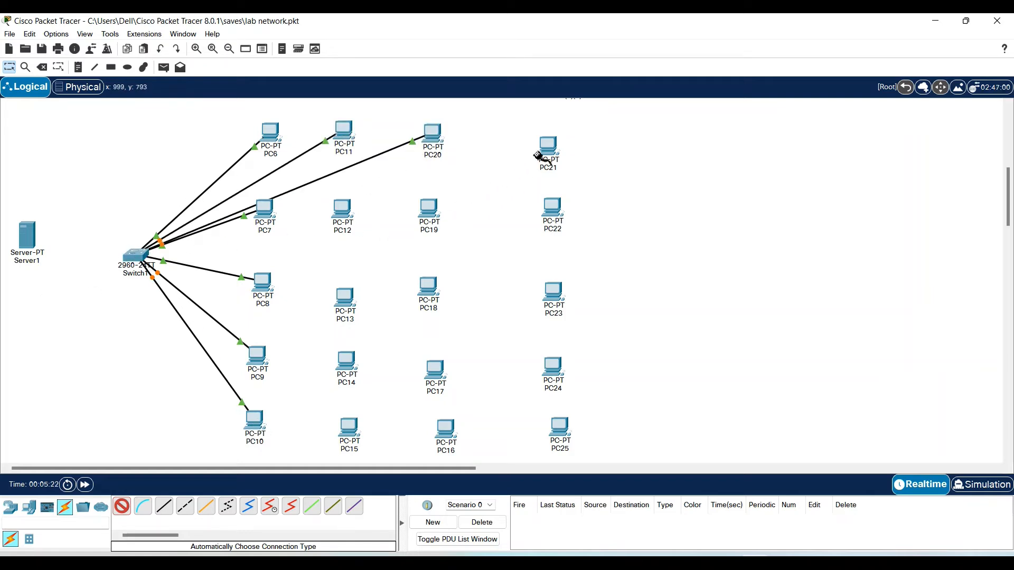
left_click(547, 148)
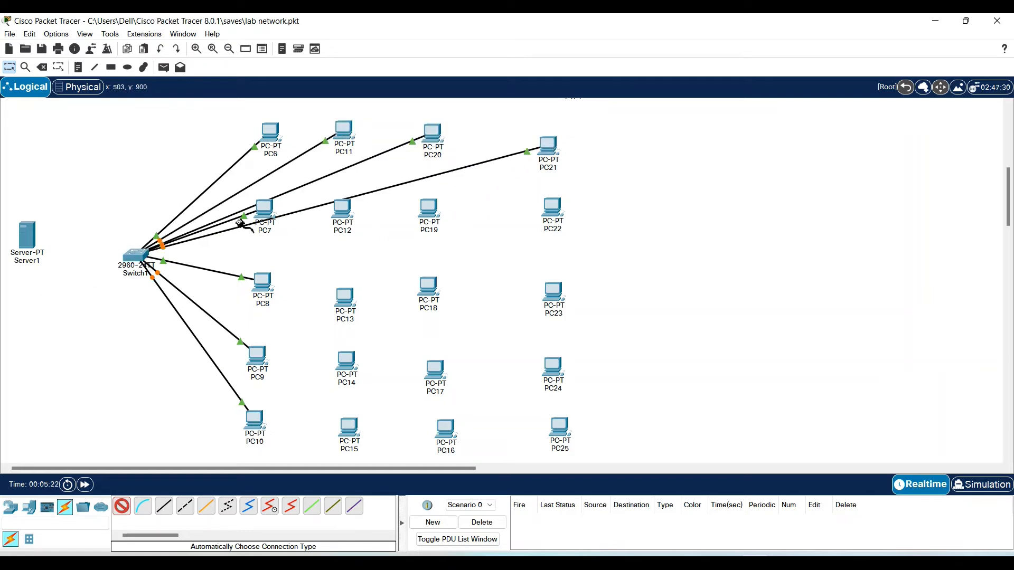
Step: Connect Switch1 to the remaining second-row PCs: PC12, PC19 and PC22
left_click(352, 216)
left_click(143, 258)
left_click(430, 215)
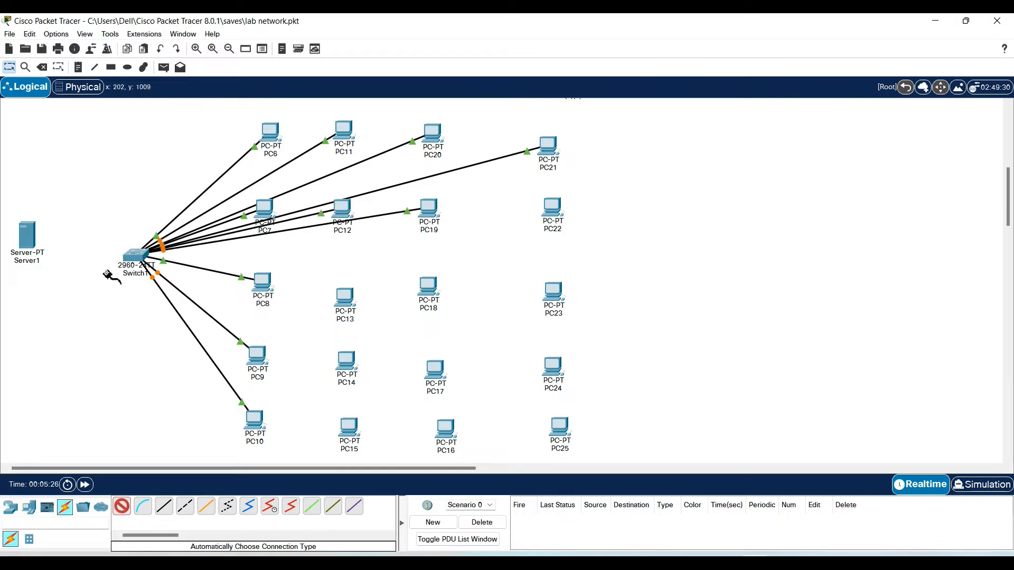
left_click(138, 258)
left_click(554, 220)
Step: Connect Switch1 to PC13 using the automatically chosen connection type
left_click(146, 258)
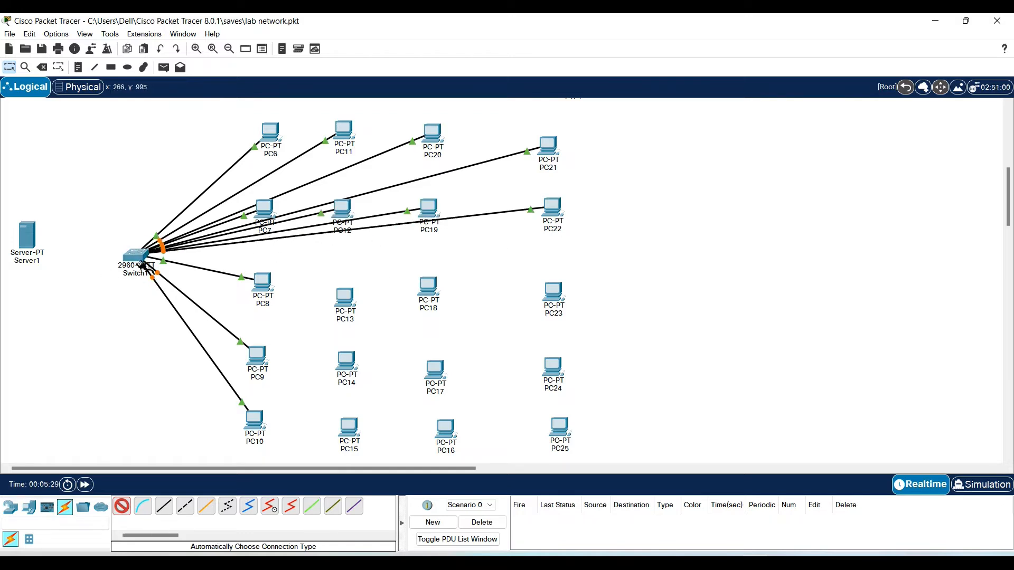
left_click(340, 296)
Step: Try to connect Switch1 to PC18 and PC23 with automatically chosen cables
left_click(144, 259)
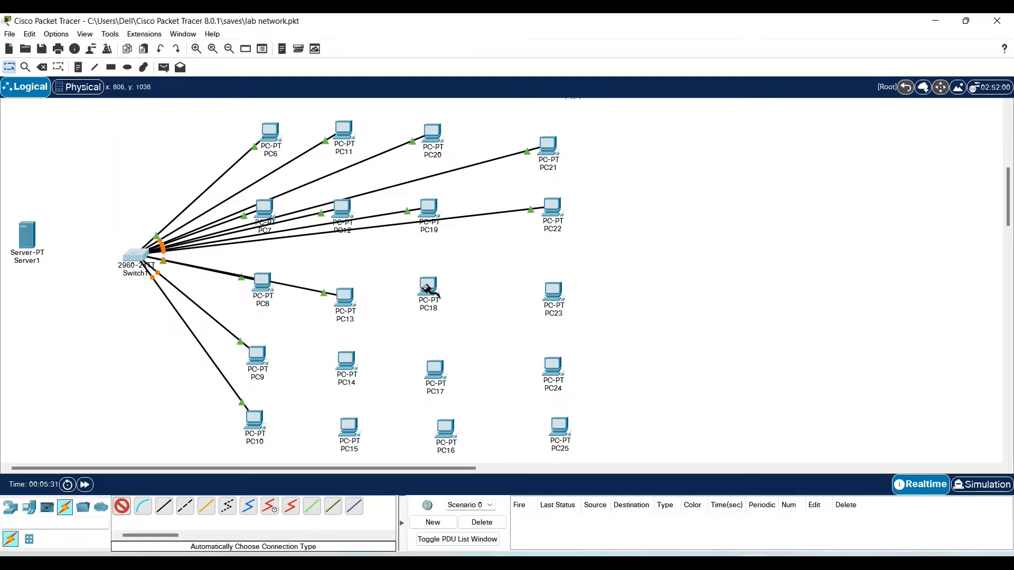
left_click(428, 290)
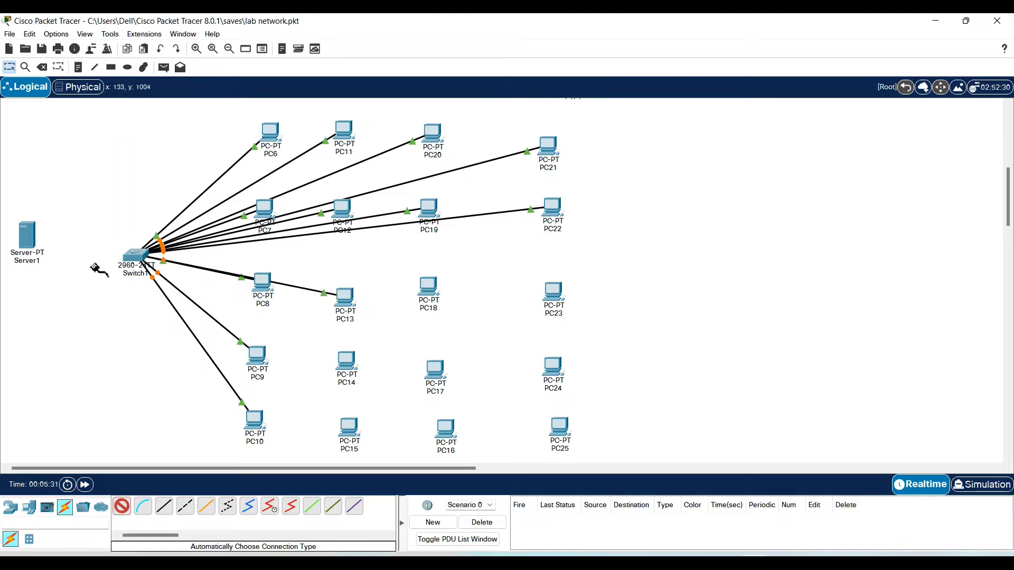
left_click(554, 293)
Step: Connect Switch1 to the fourth-row PCs PC14, PC17 and PC24 with automatically chosen cables
left_click(346, 363)
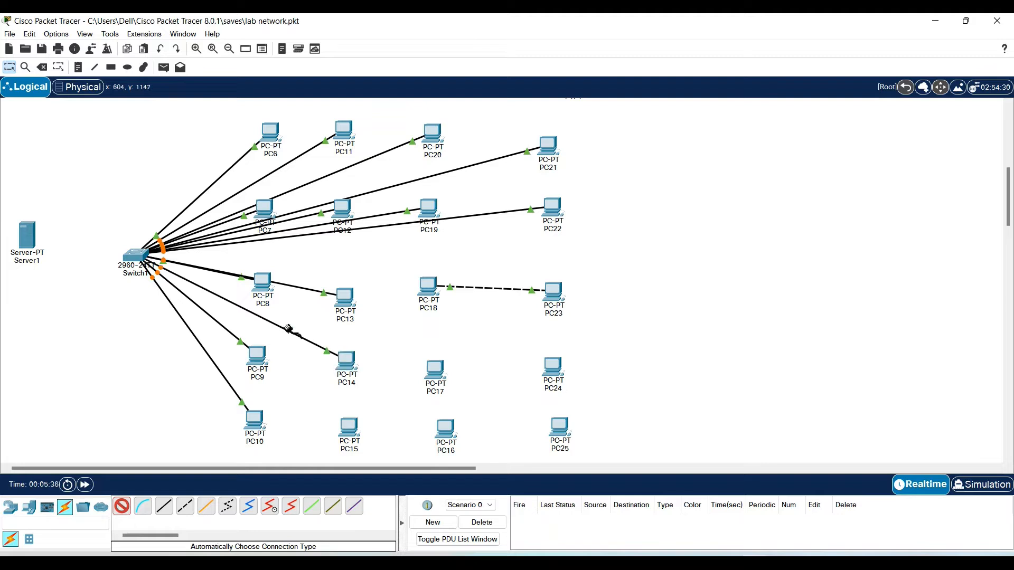
left_click(138, 256)
left_click(436, 375)
left_click(153, 278)
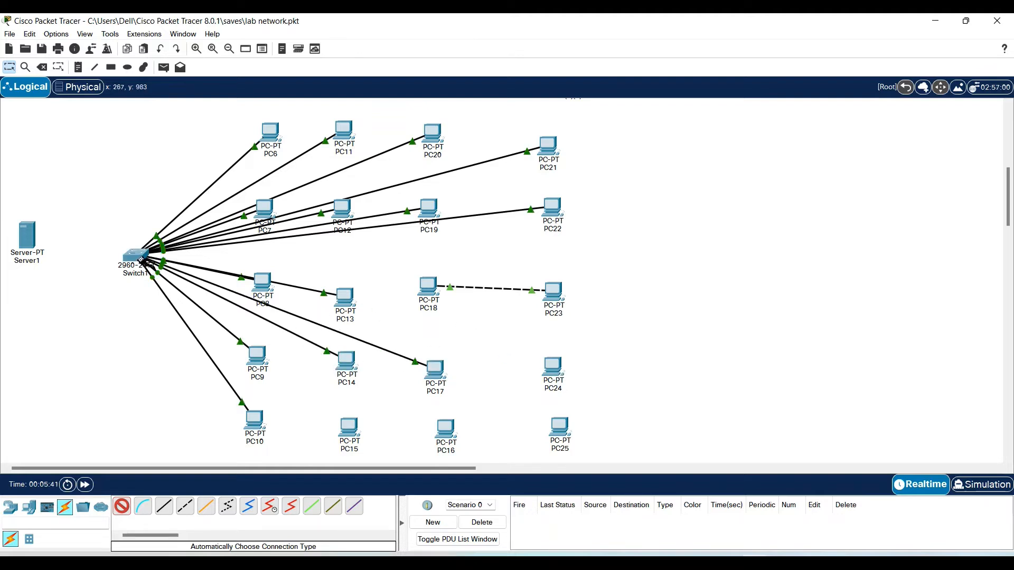
left_click(553, 368)
Step: Connect Switch1 to the bottom-row PCs PC15 and PC16 with automatically chosen cables
left_click(127, 255)
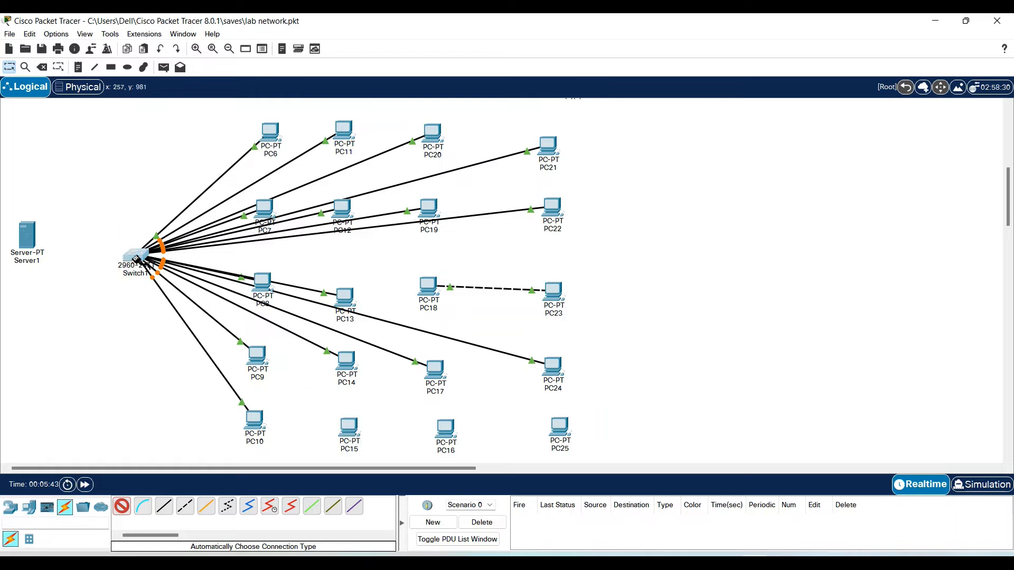
left_click(349, 427)
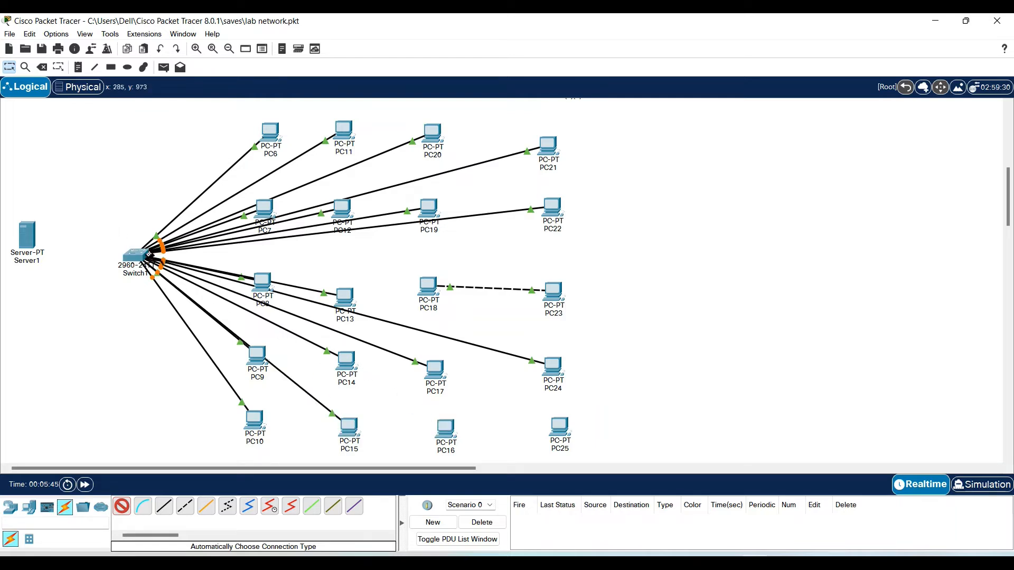
left_click(150, 255)
left_click(445, 430)
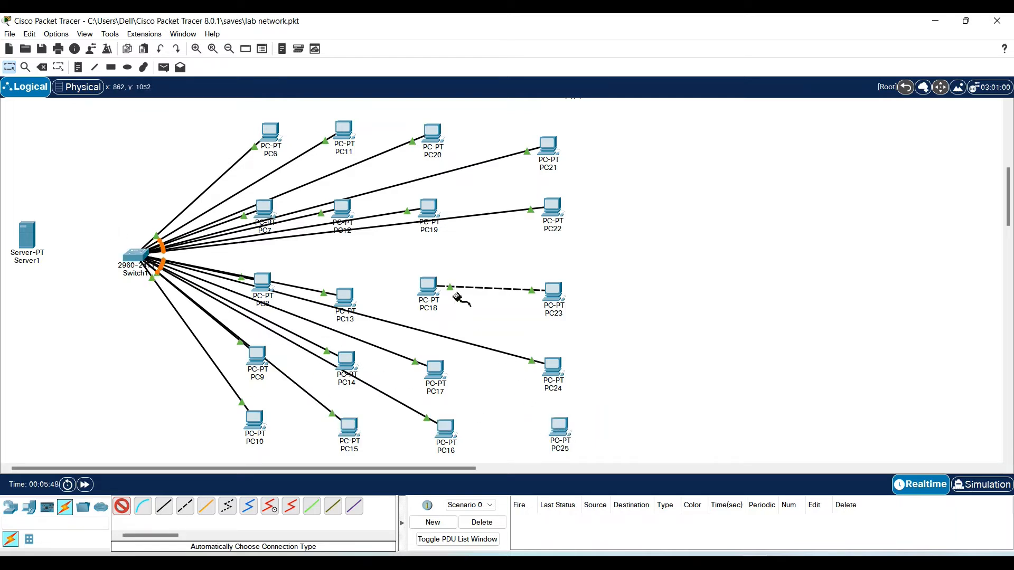
Step: Try to cable PC25 and Server1 to Switch1
left_click(24, 234)
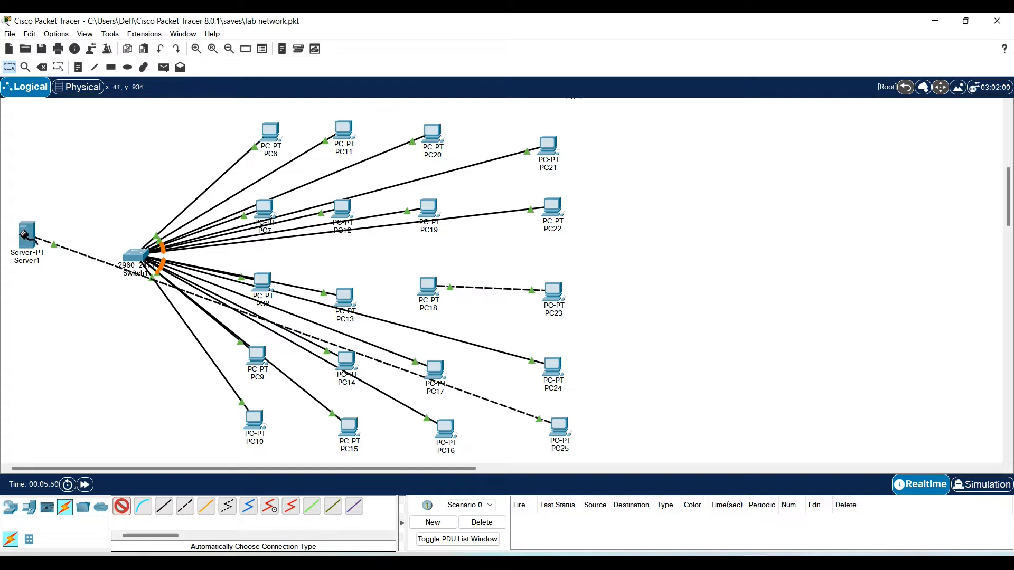
key("ctrl")
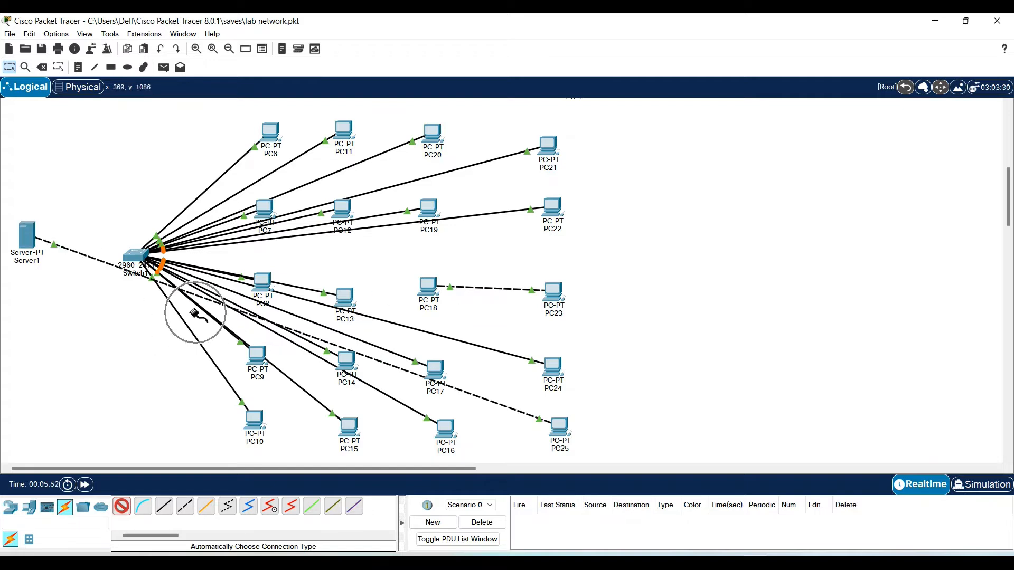
left_click(132, 257)
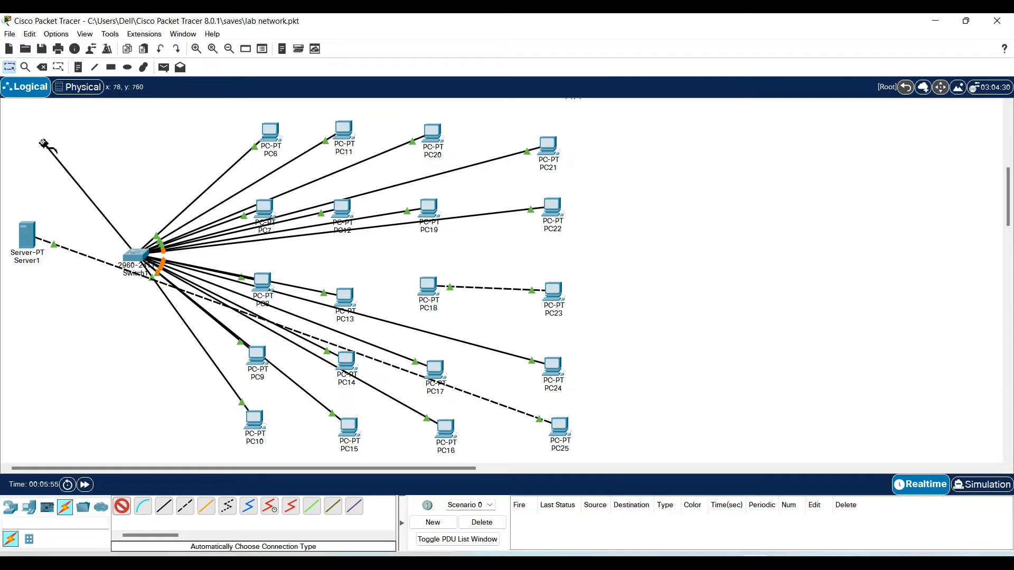
Step: Delete the mistaken cables between Server1 and PC25 and between PC18 and PC23
left_click(43, 68)
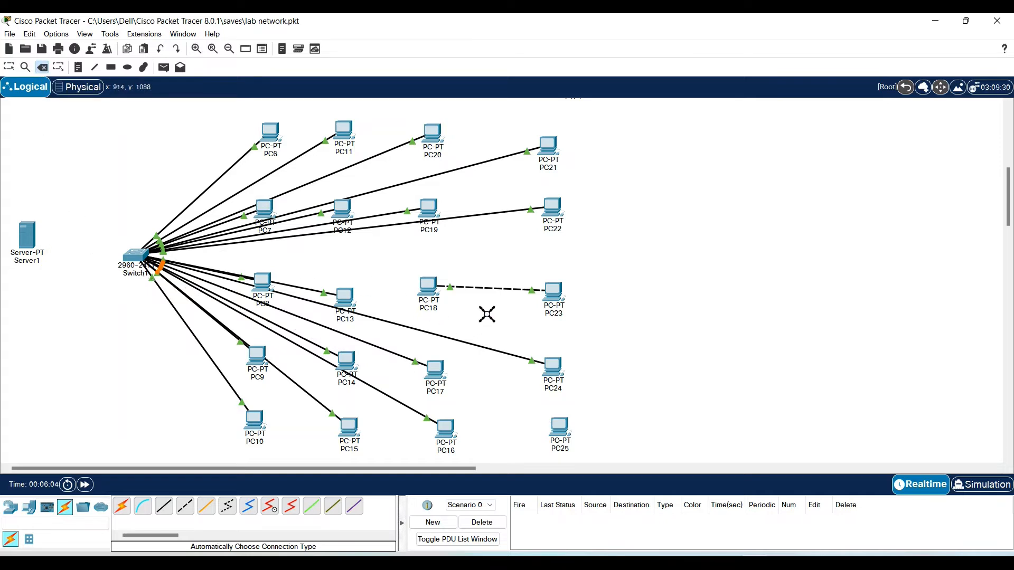
left_click(489, 289)
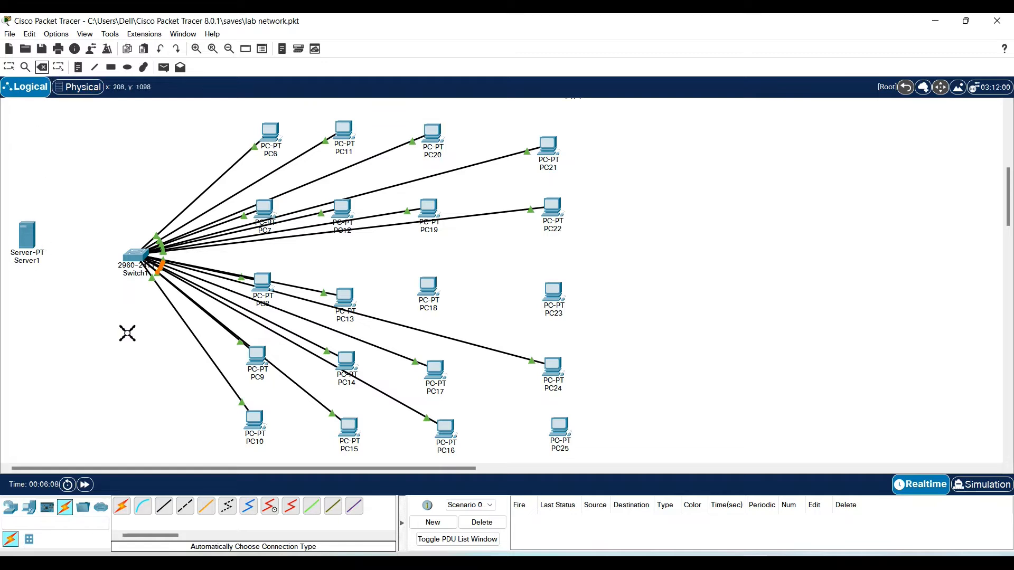
Step: Connect Server1, PC18, PC23 and PC25 to Switch1 with automatically chosen cables, and nudge PC6 slightly
left_click(123, 509)
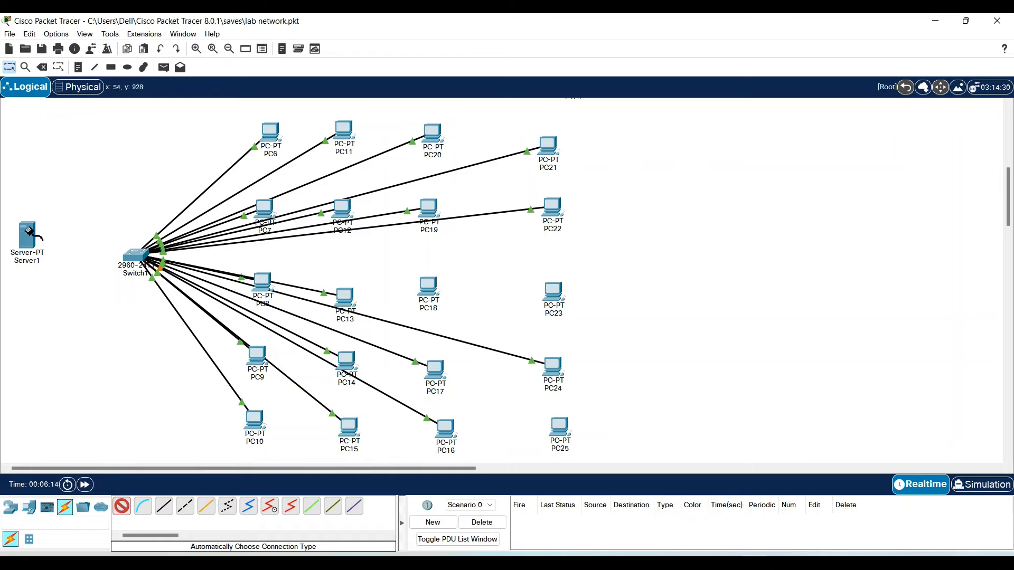
left_click(30, 234)
left_click(132, 257)
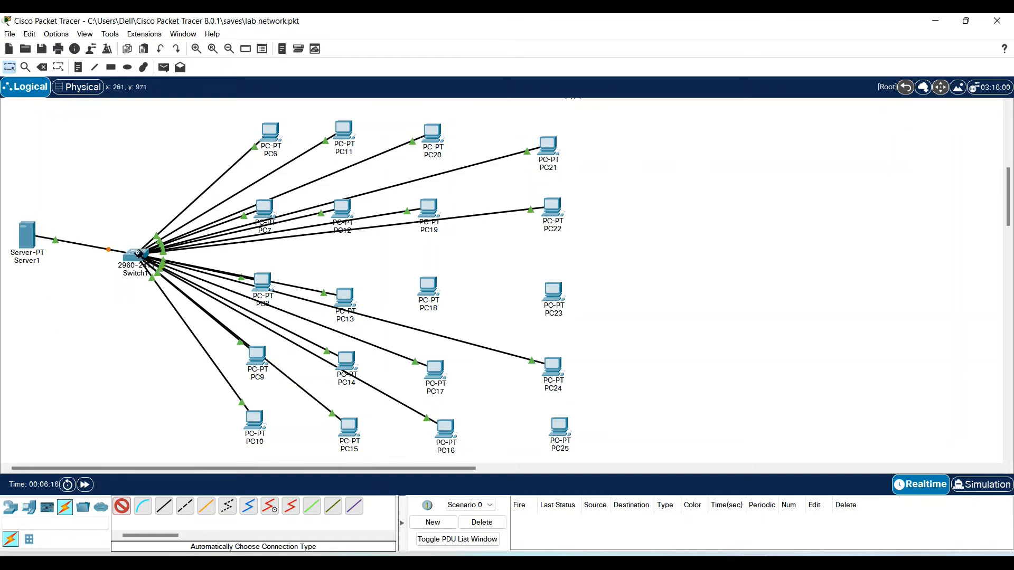
left_click(425, 287)
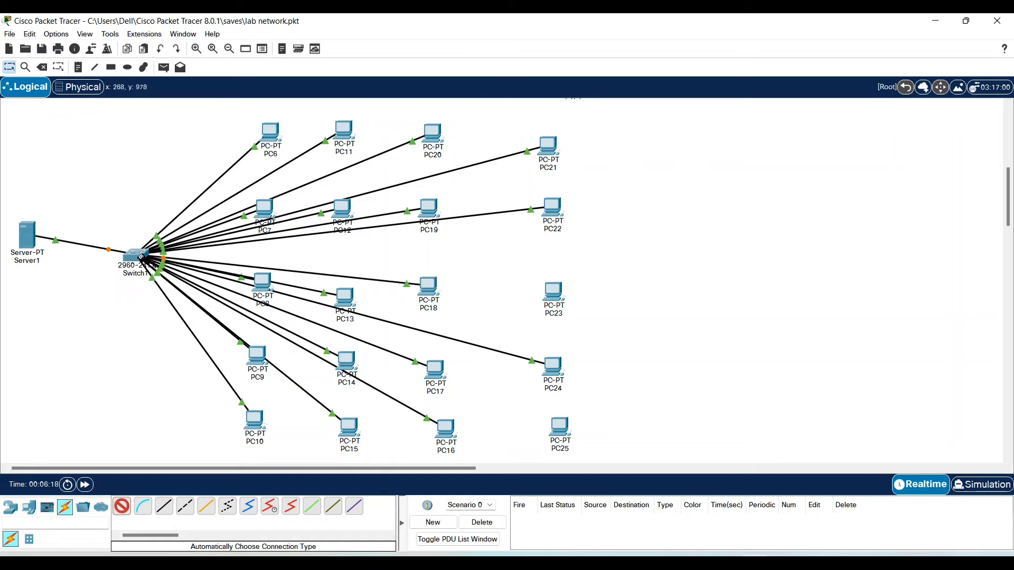
left_click(544, 302)
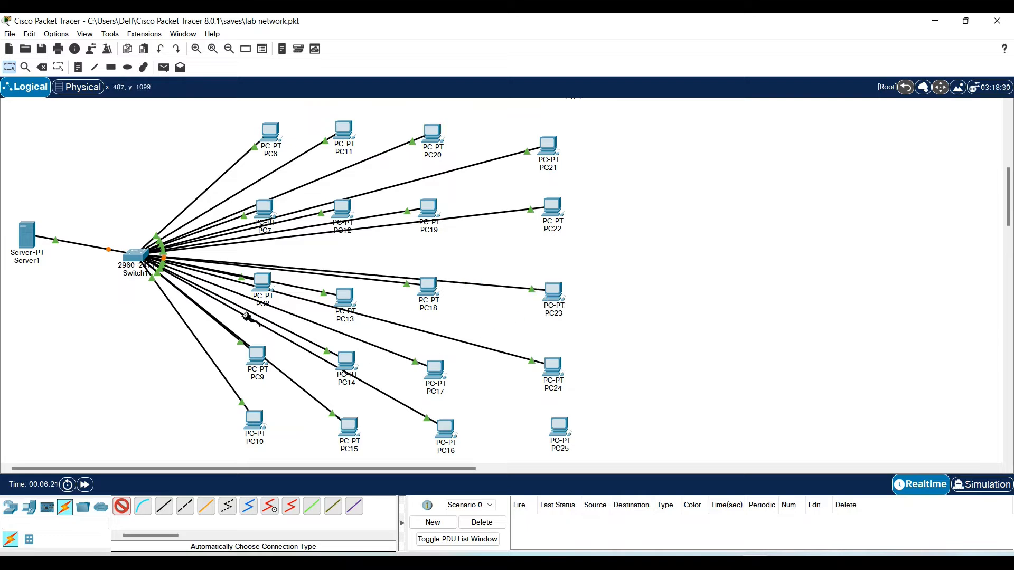
left_click(559, 430)
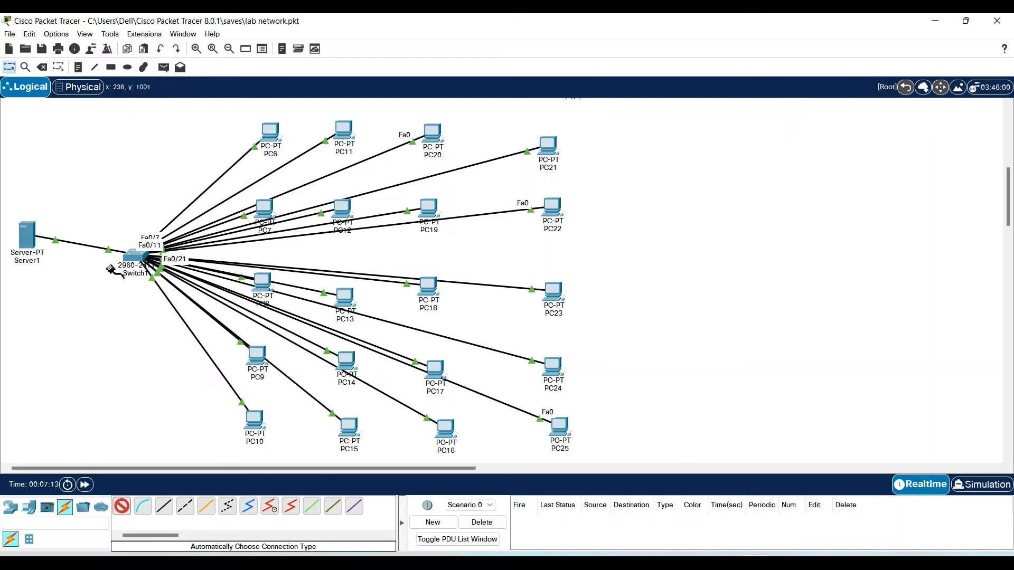
mouse_move(37, 246)
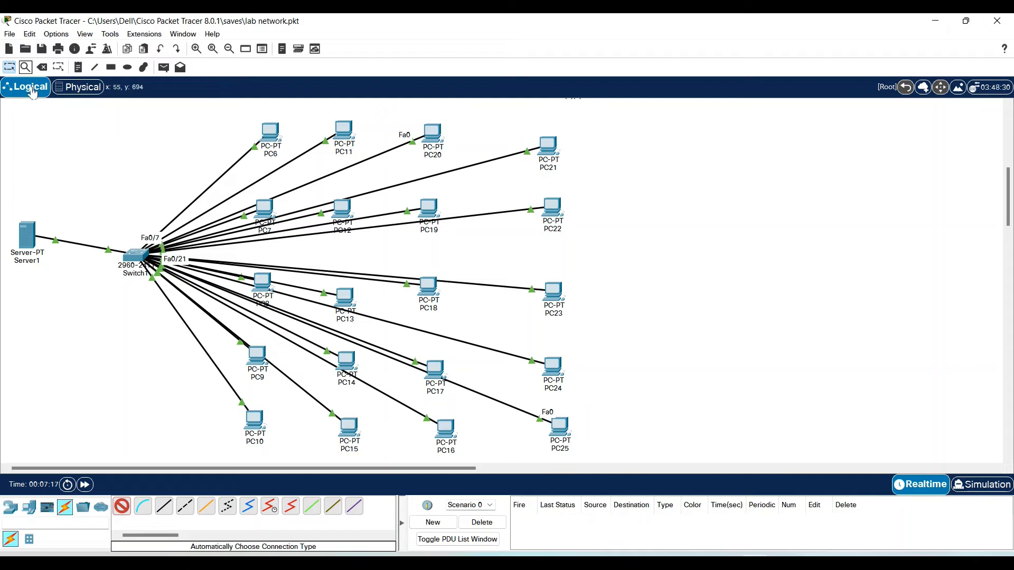
mouse_move(272, 141)
left_mouse_down()
mouse_move(272, 120)
mouse_move(272, 132)
mouse_move(605, 155)
mouse_move(804, 359)
mouse_move(280, 126)
mouse_move(267, 139)
left_mouse_up()
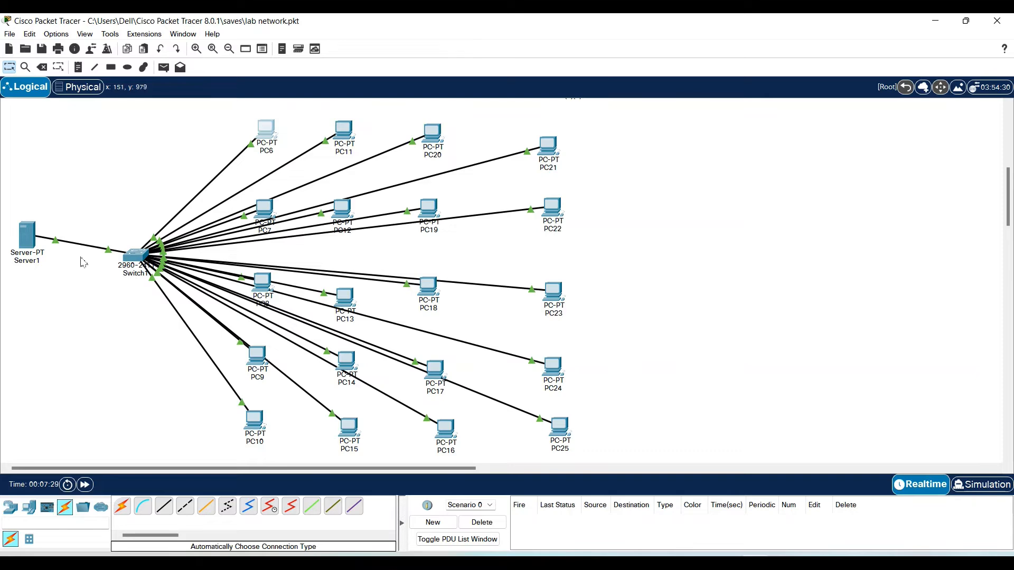
Step: Set Server1's static IPv4 address to 192.168.1.3 in its IP configuration
left_click(29, 234)
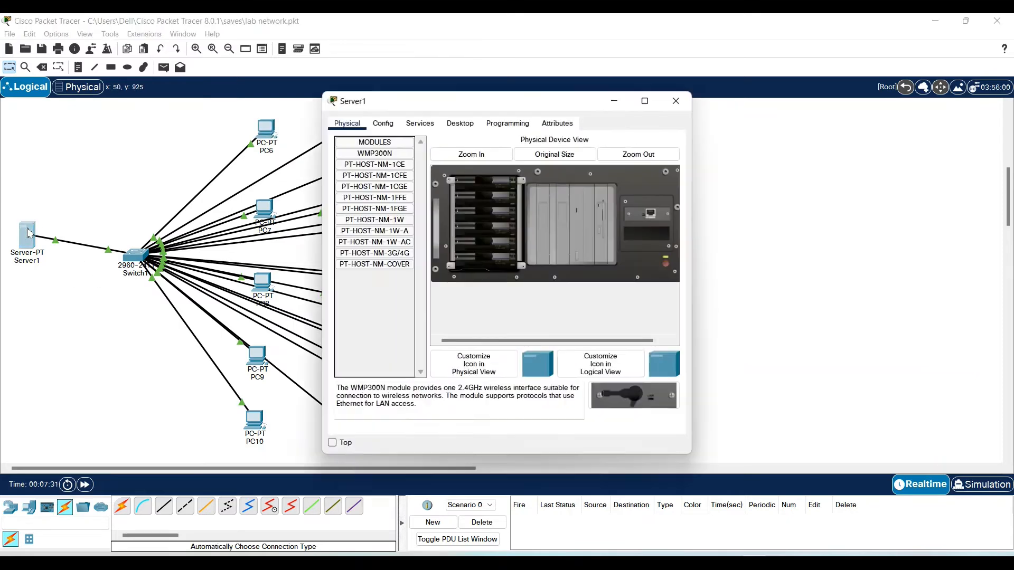
left_click(429, 129)
left_click(460, 125)
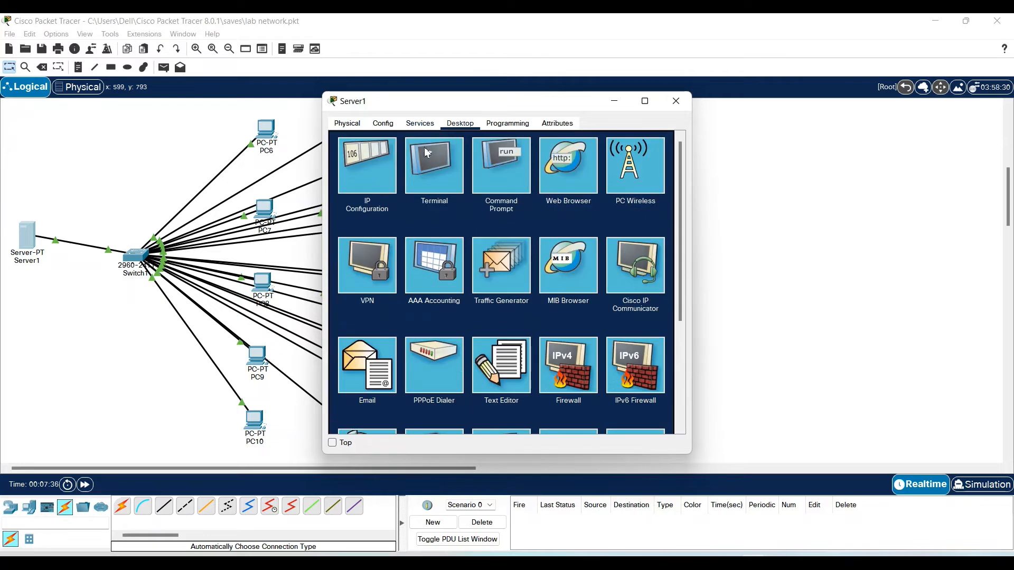
left_click(369, 179)
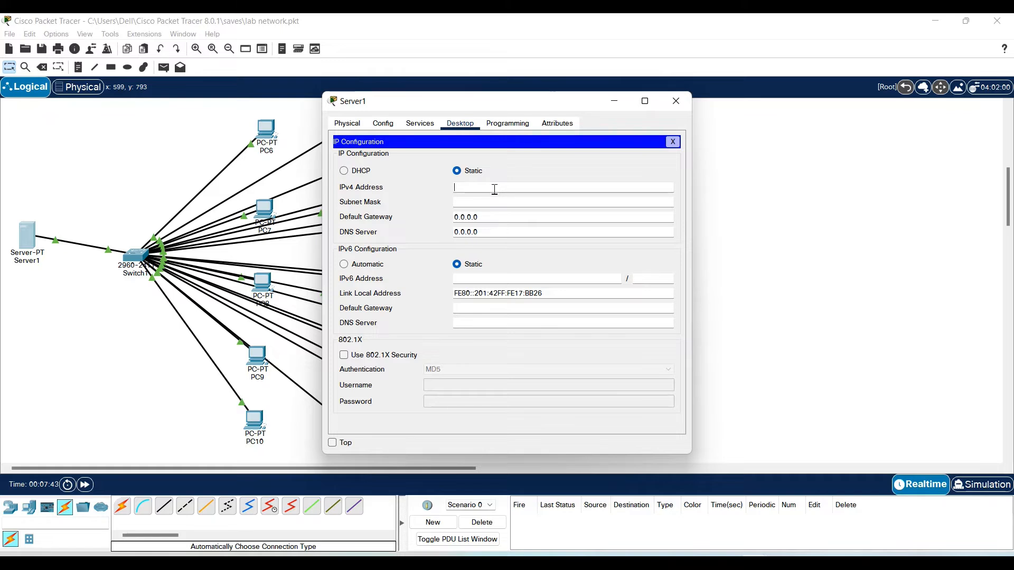
type("192.168.1.3")
Step: Set Server1's default gateway to 192.168.1.254 and its DNS server to 8.8.8.8, and close the server's window
left_click(491, 216)
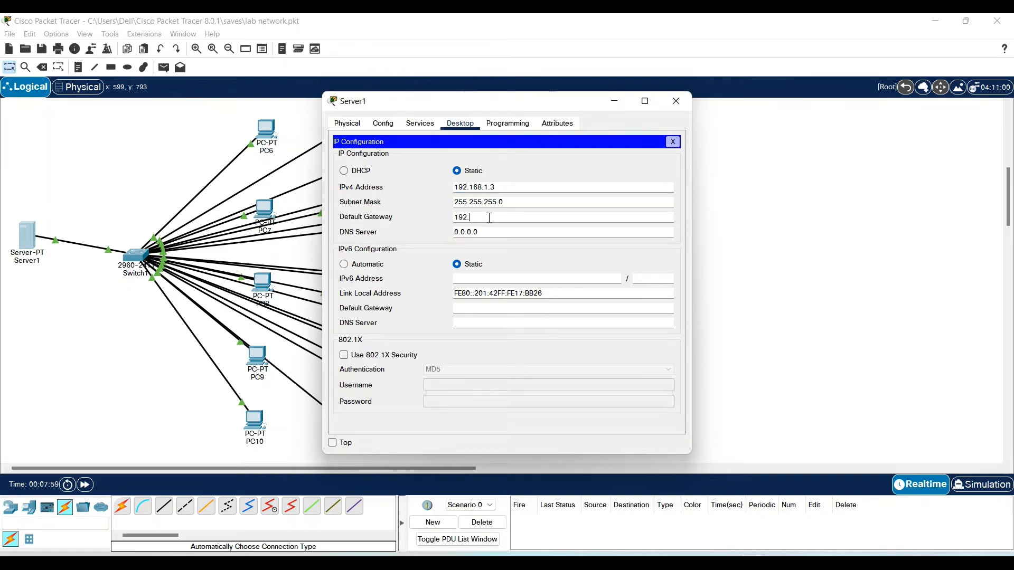
type("192.168.1.254")
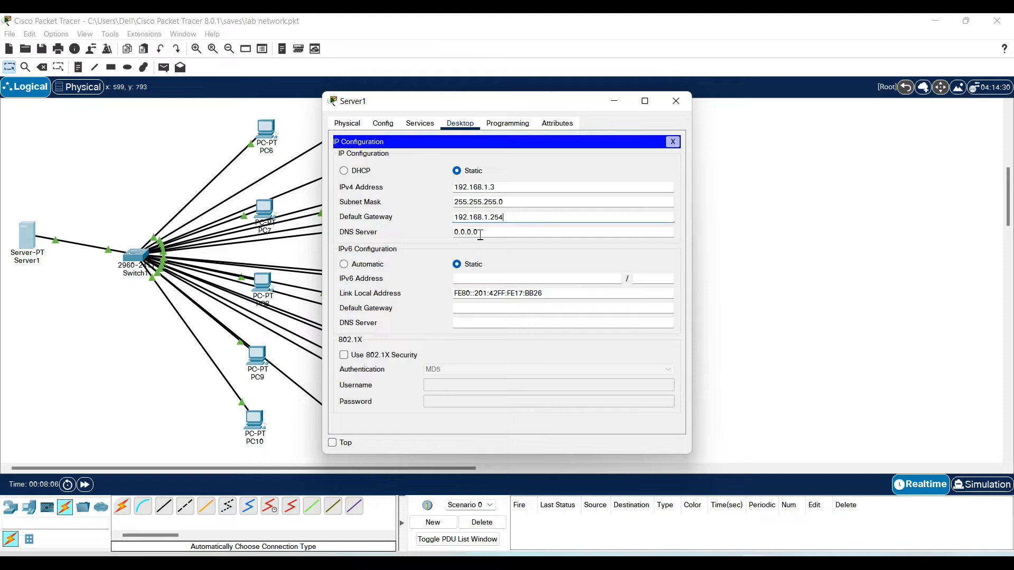
left_click(480, 234)
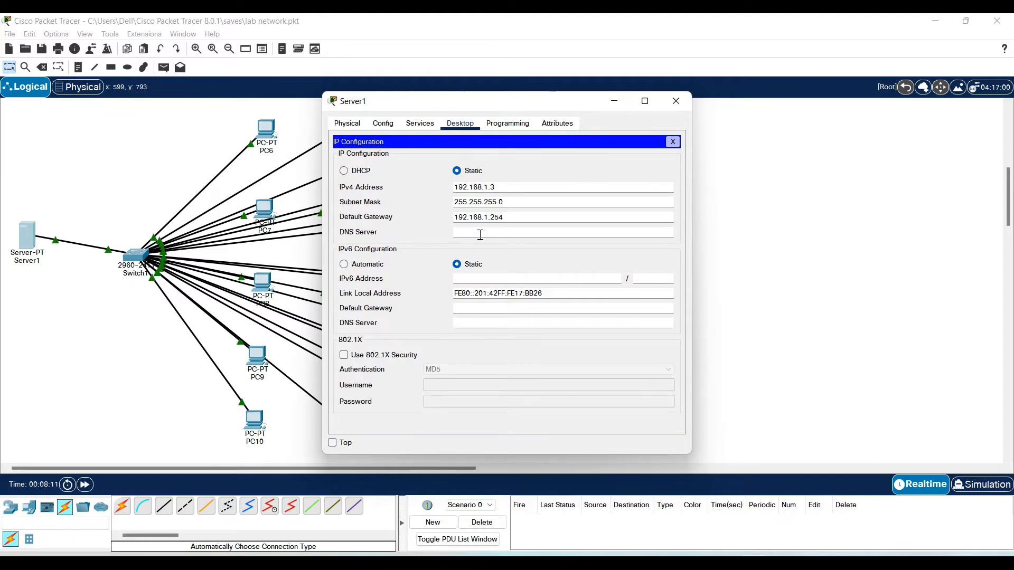
type("8.8.8.8")
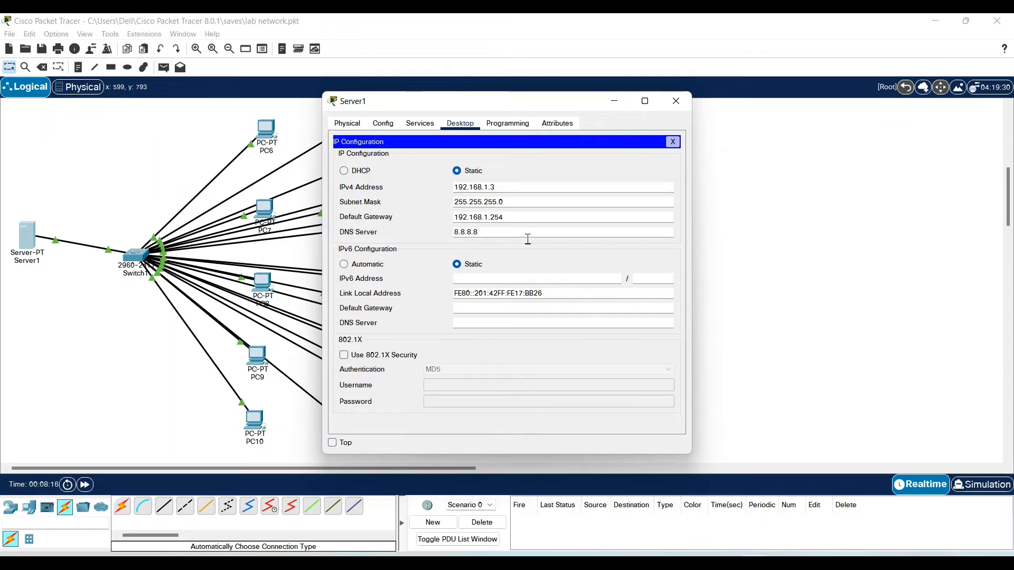
left_click(676, 101)
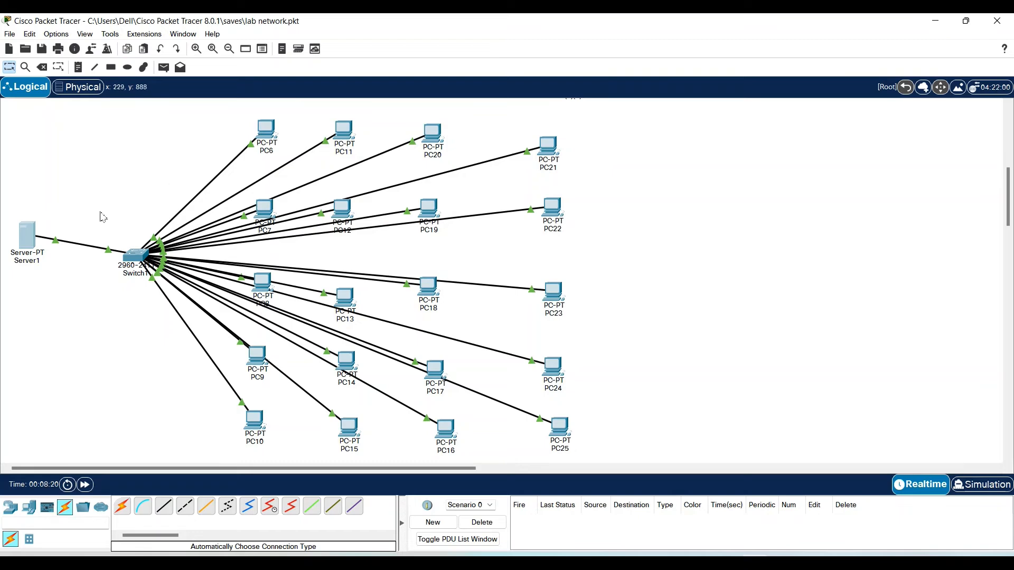
Step: In Server1's DHCP service, set serverPool's default gateway to 192.168.1.254 and its DNS server to 8.8.8.8
left_click(25, 235)
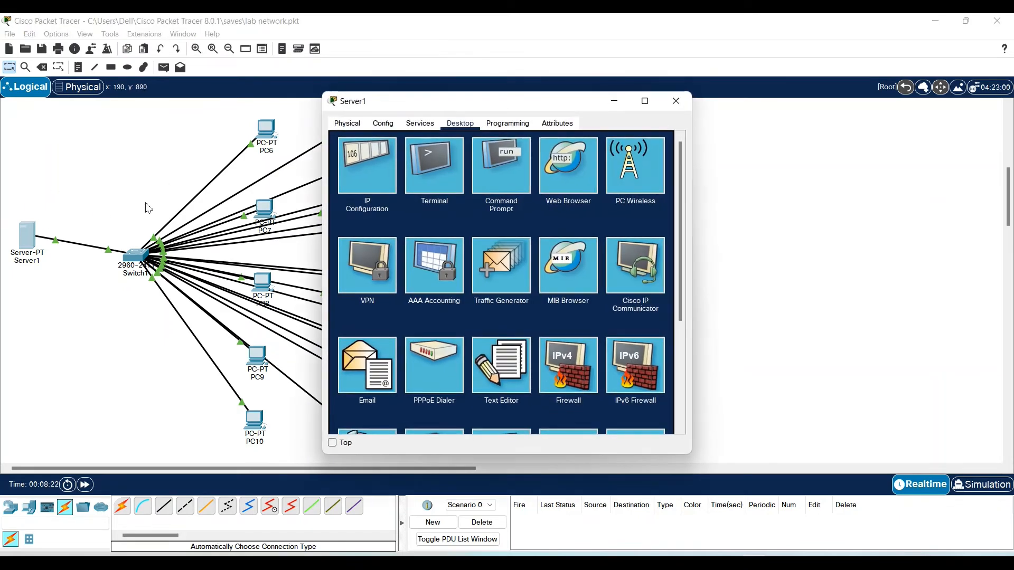
left_click(421, 125)
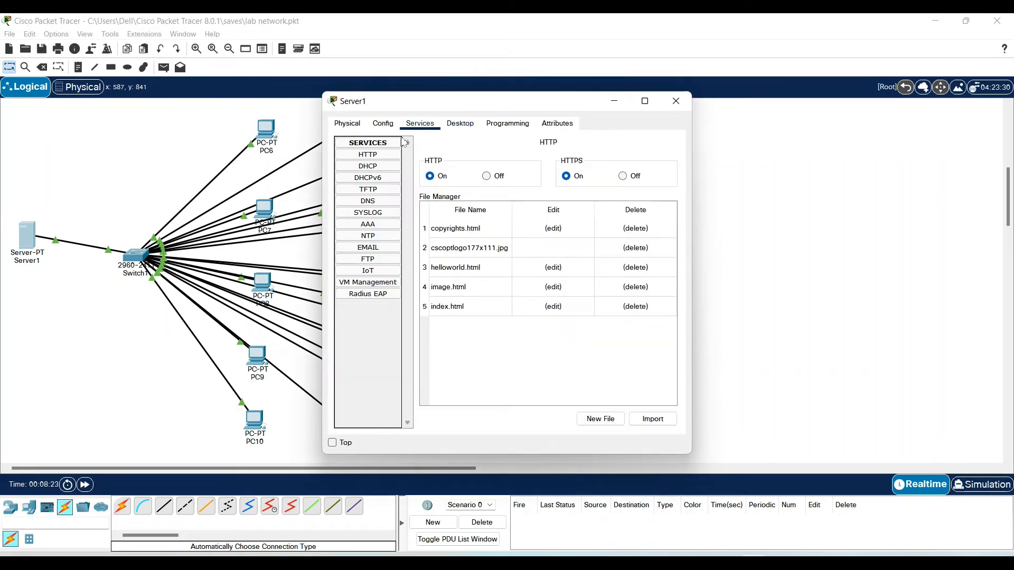
left_click(380, 169)
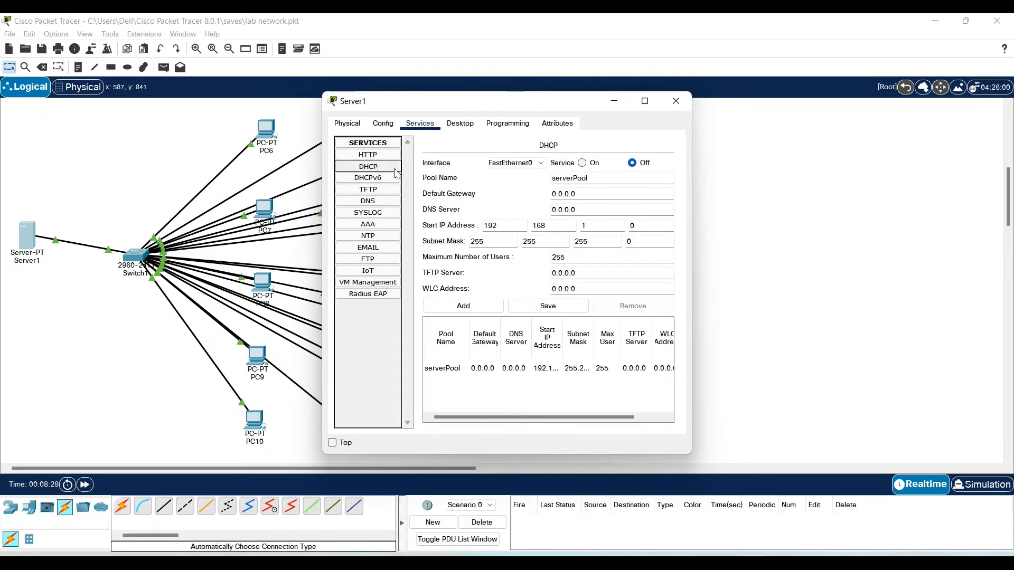
left_click(589, 194)
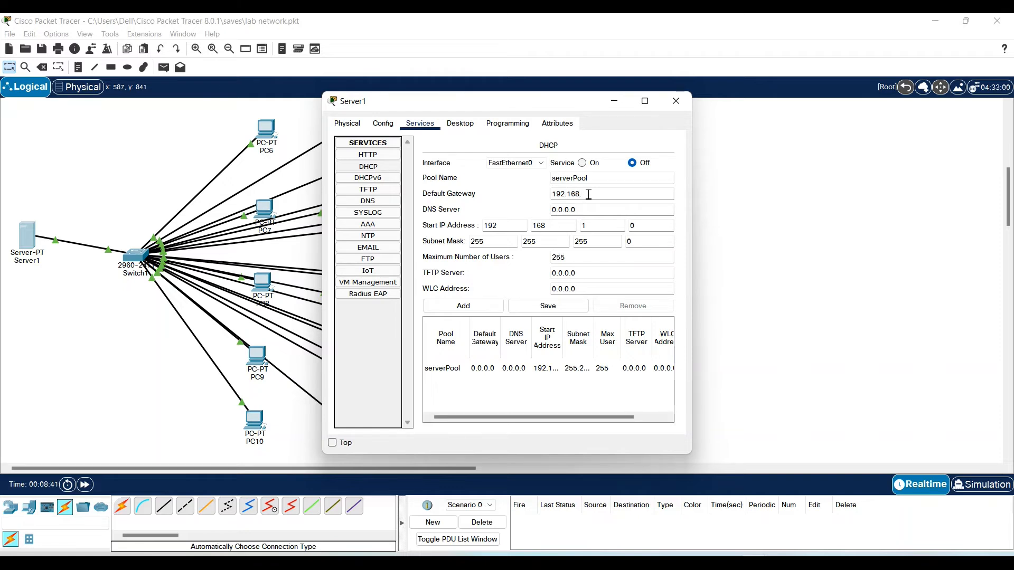
type("1.254")
left_click(579, 209)
key("BackSpace")
type("8.8.8.8")
Step: Set the DHCP pool's start IP address to 192.168.1.10, turn the DHCP service on, and close Server1's window
left_click(651, 227)
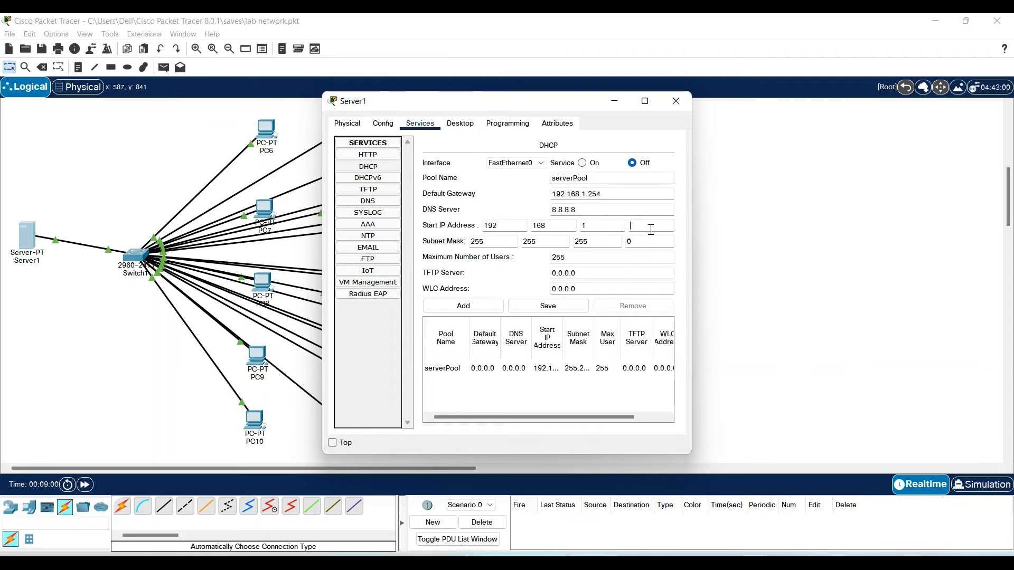
type("10")
left_click(583, 164)
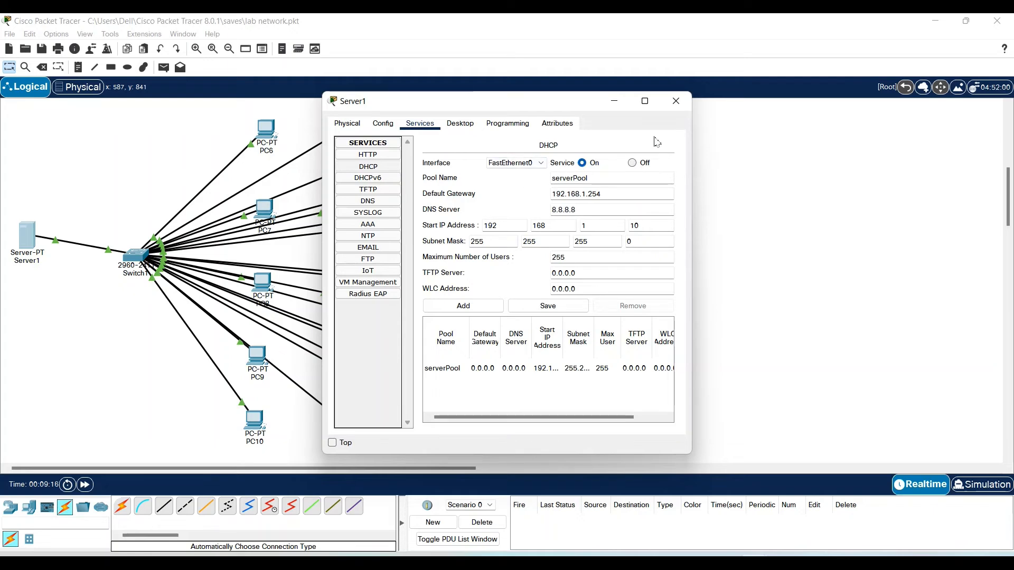
left_click(681, 109)
mouse_move(269, 313)
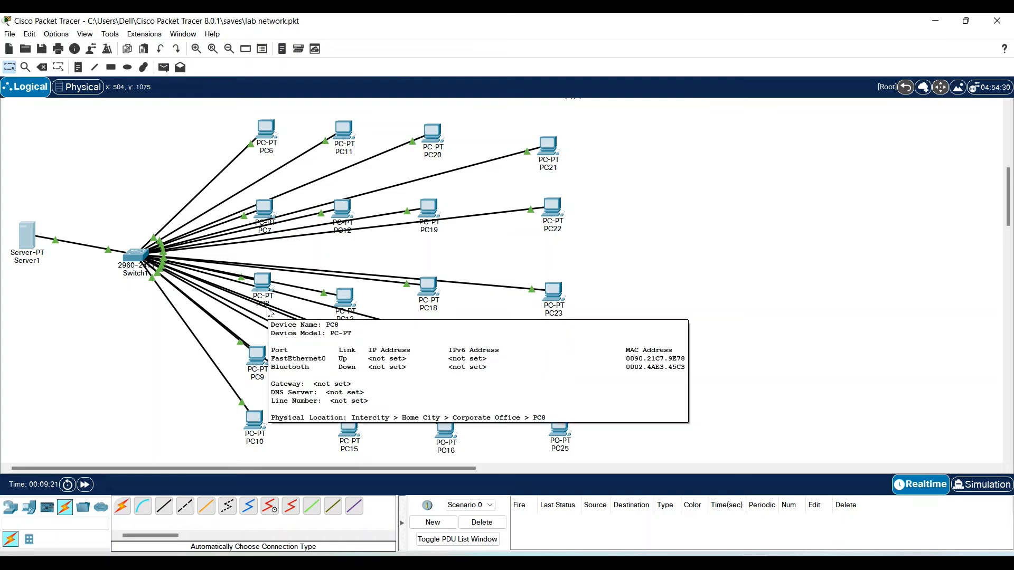
Step: Set PC6 to obtain its IP configuration by DHCP and close its window
left_click(265, 138)
left_click(420, 125)
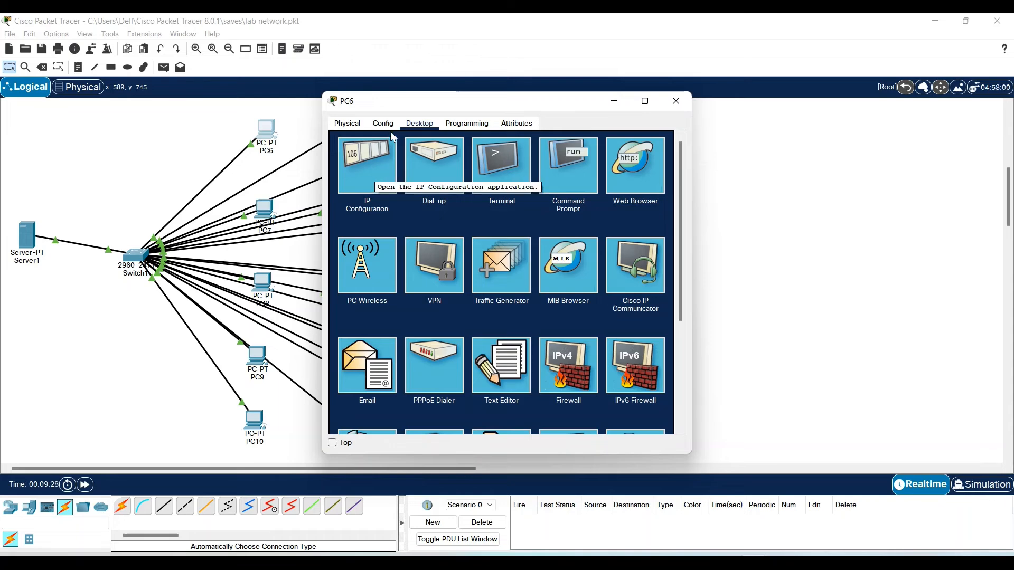
left_click(384, 168)
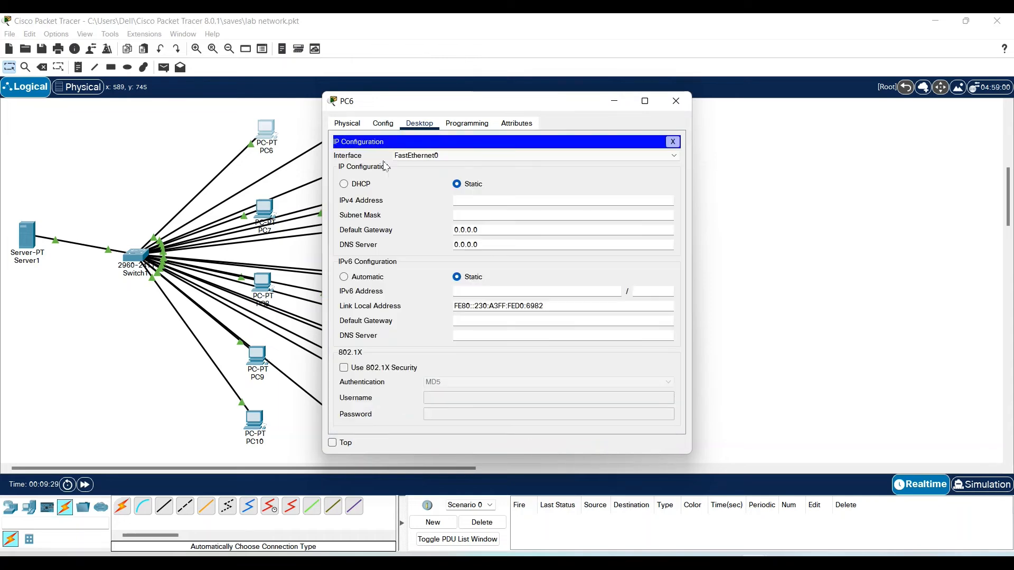
left_click(345, 184)
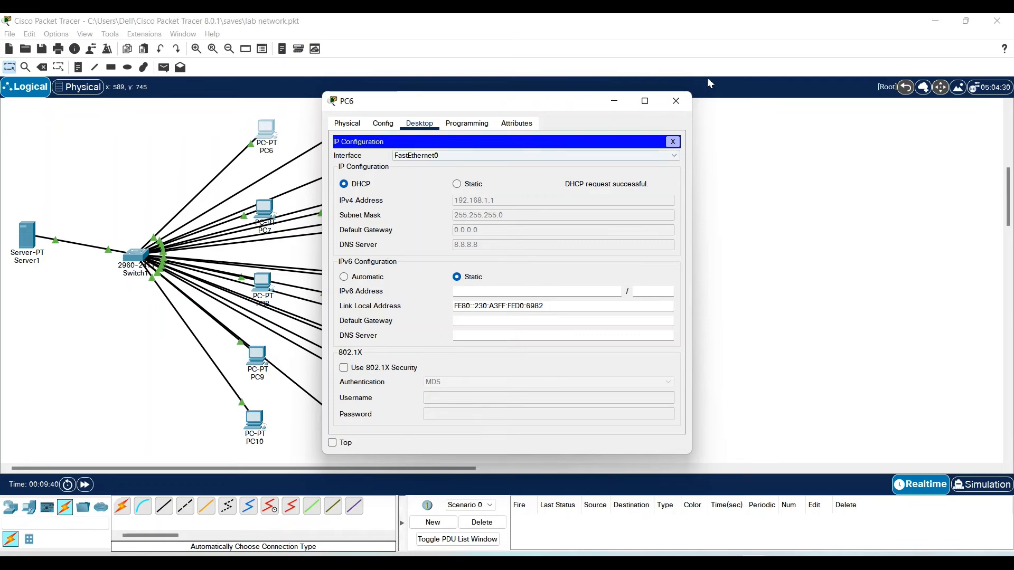
left_click(676, 101)
Step: Switch PC7's IP configuration from static to DHCP and close its window
left_click(262, 210)
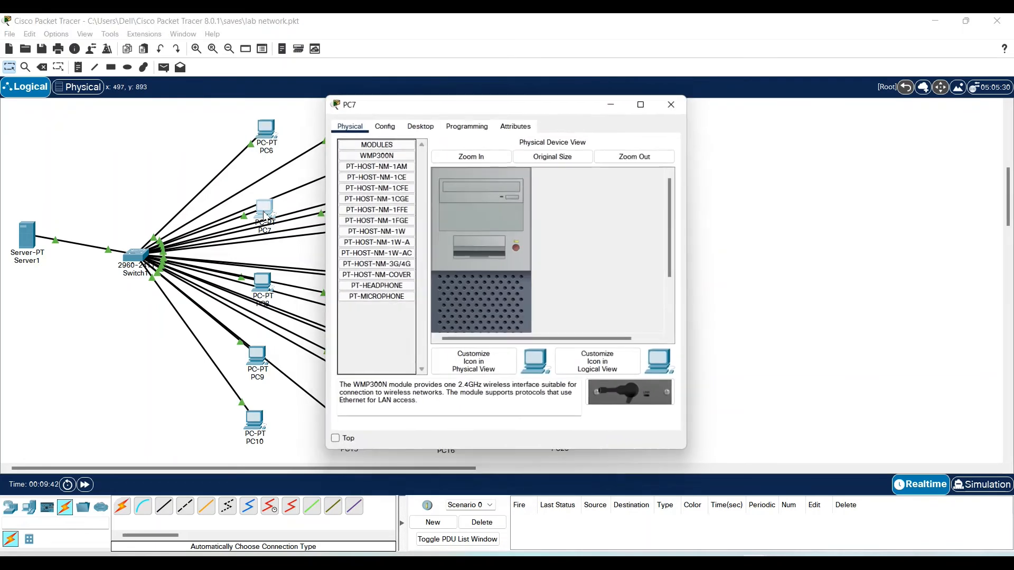
left_click(419, 123)
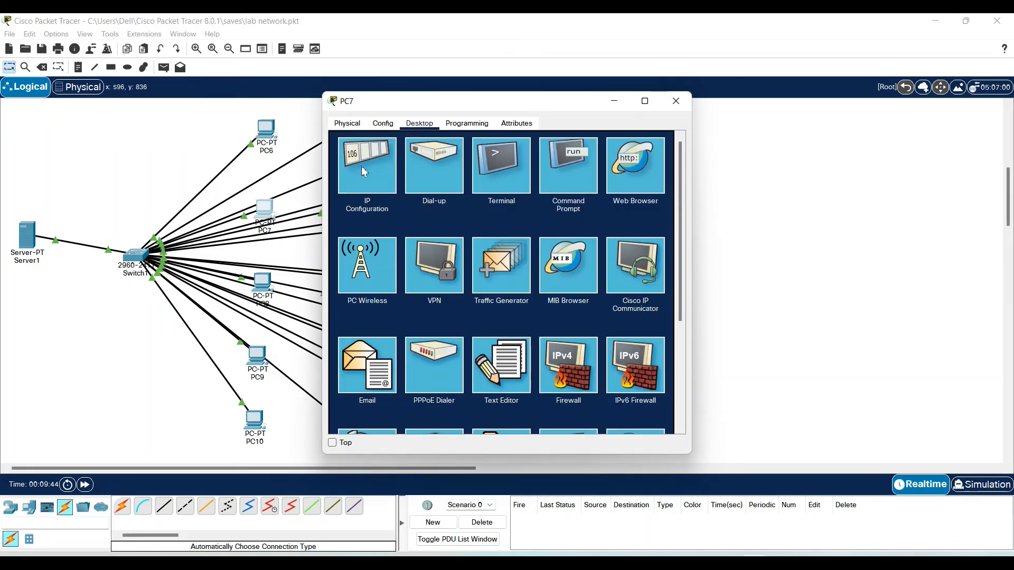
left_click(365, 169)
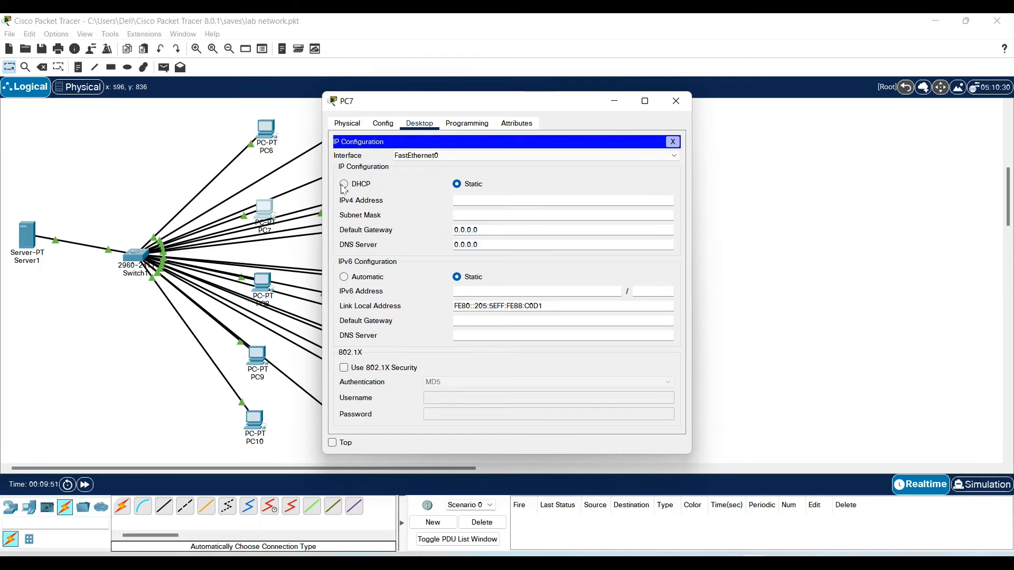
left_click(343, 185)
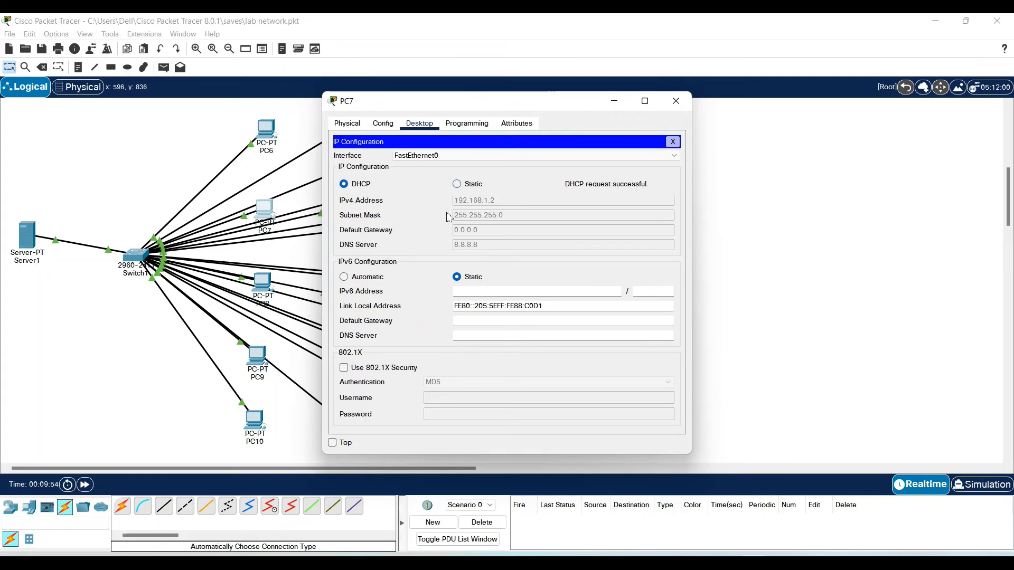
left_click(676, 101)
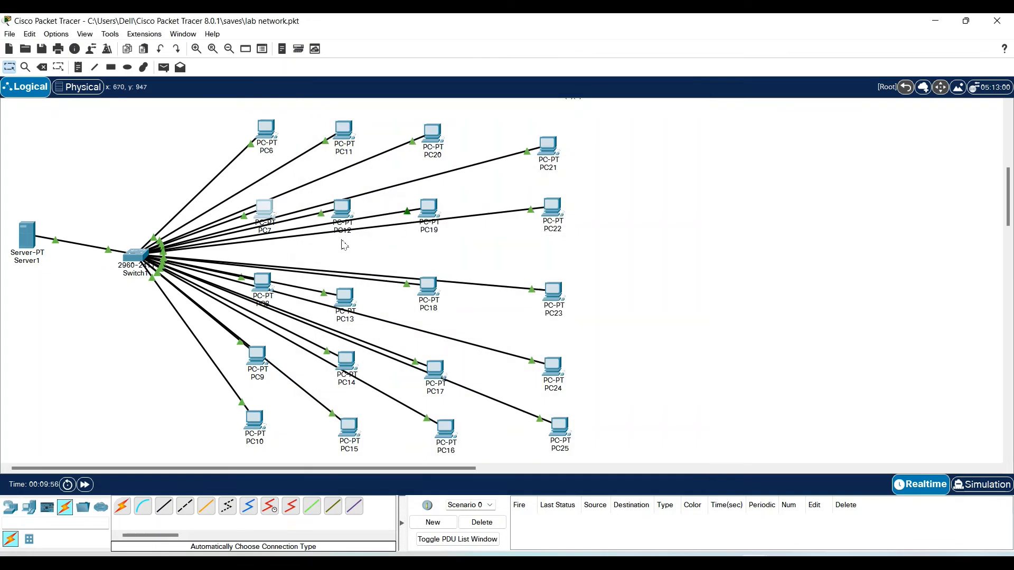
Step: Switch PC8's IP configuration from static to DHCP and close its window
left_click(262, 284)
left_click(419, 125)
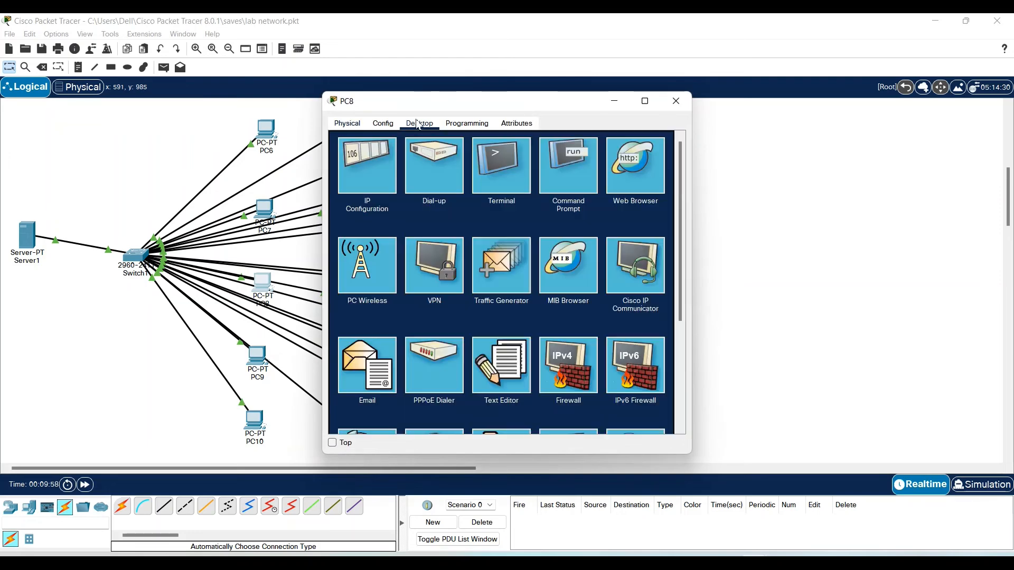
left_click(378, 172)
left_click(344, 186)
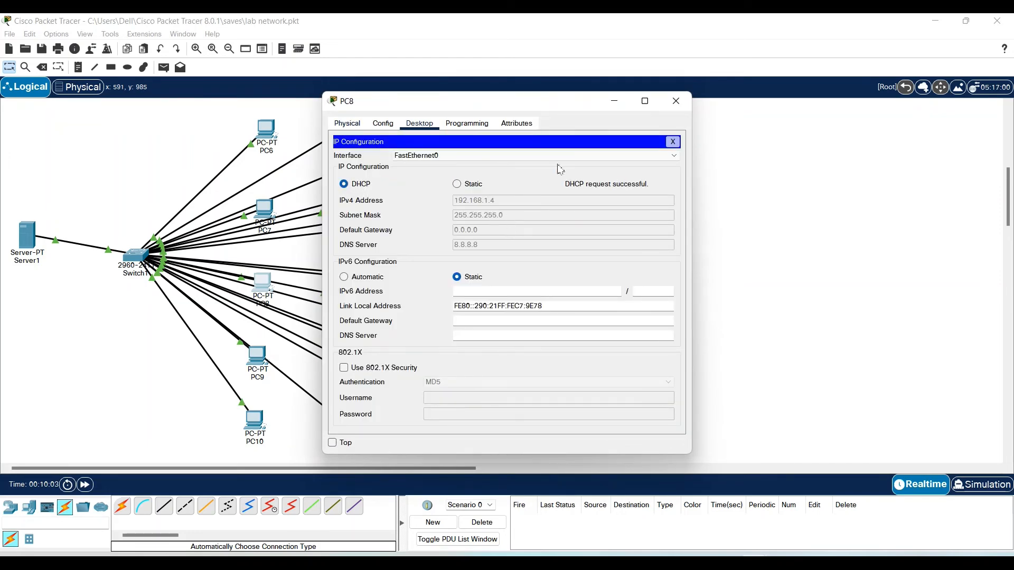
left_click(674, 103)
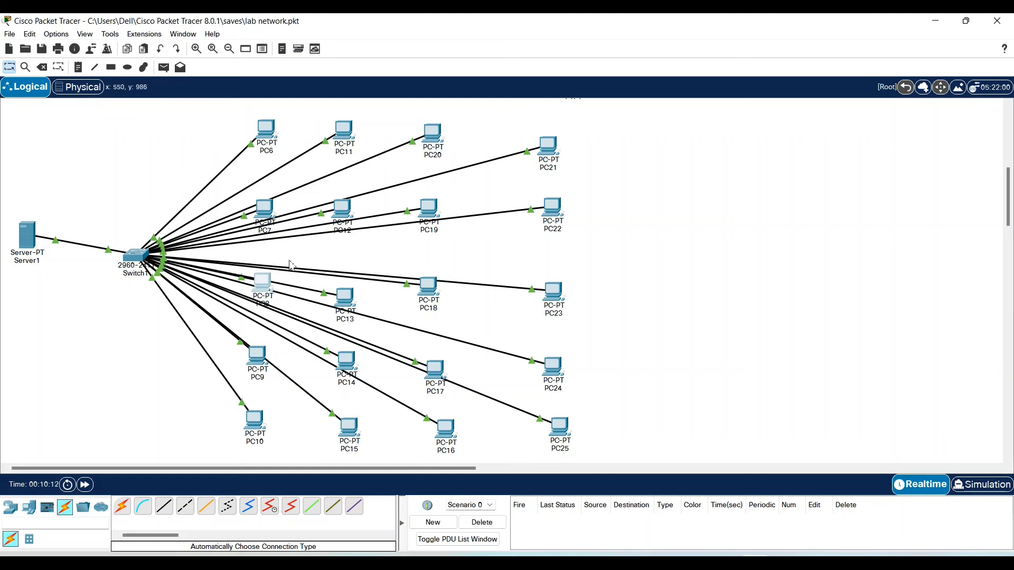
Step: Check the IP configuration of PC4(1)(1)(1) in the Server0 network and close its window
mouse_move(566, 433)
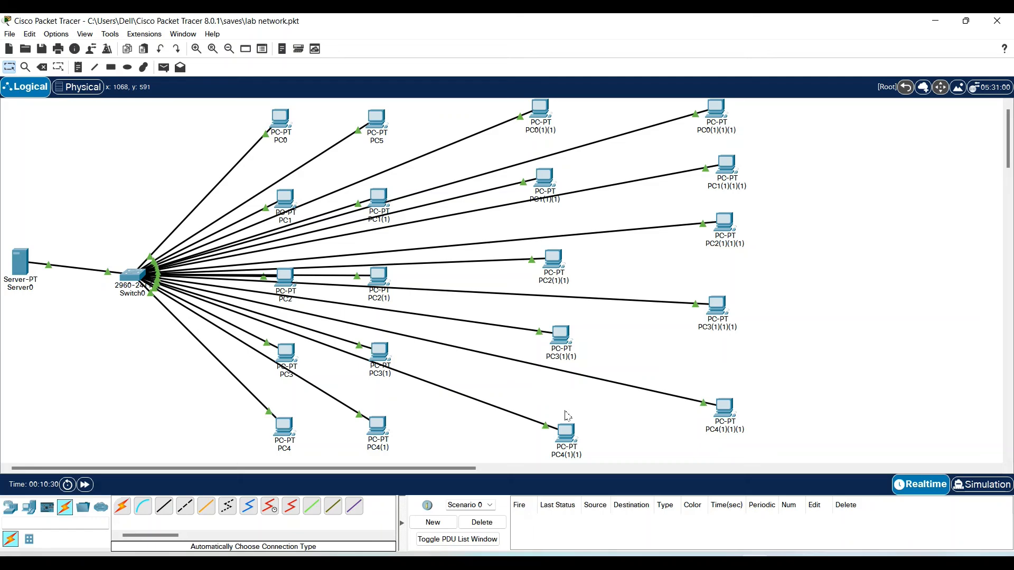
left_click(725, 413)
left_click(419, 123)
left_click(390, 162)
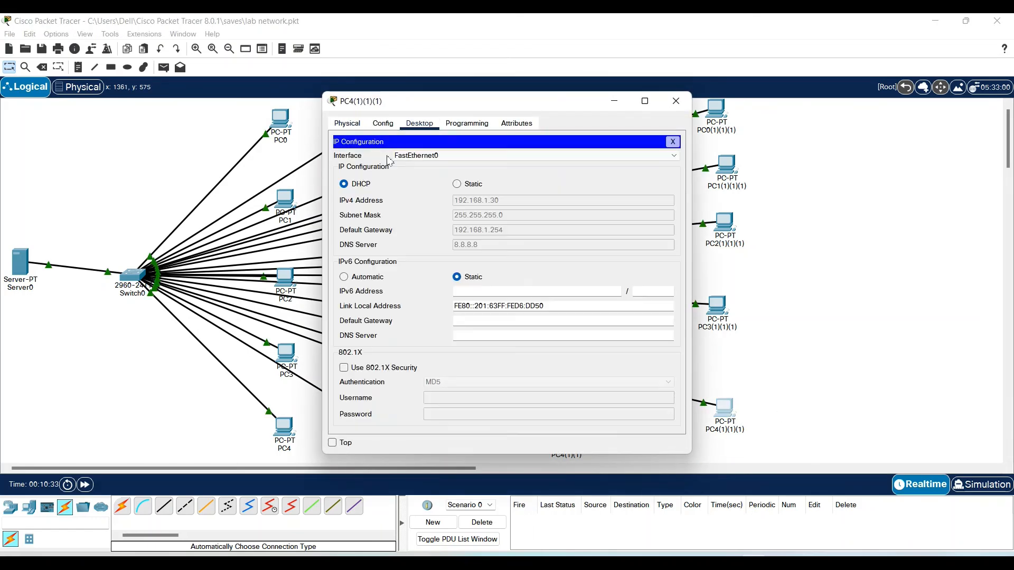
left_click(676, 101)
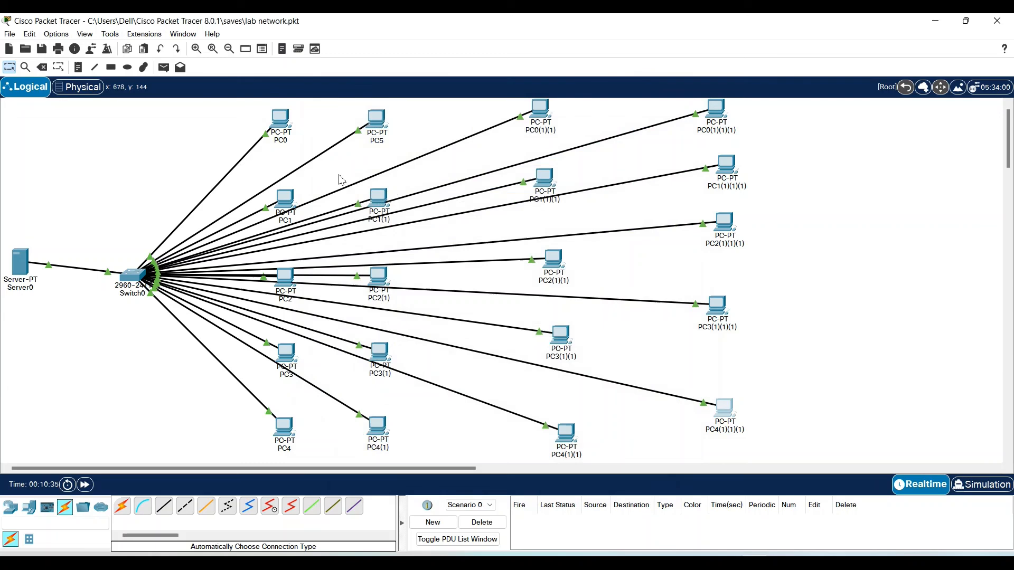
Step: Send a simple PDU from Server0 to PC3(1)(1)(1) and play its transfer in simulation mode
left_click(164, 67)
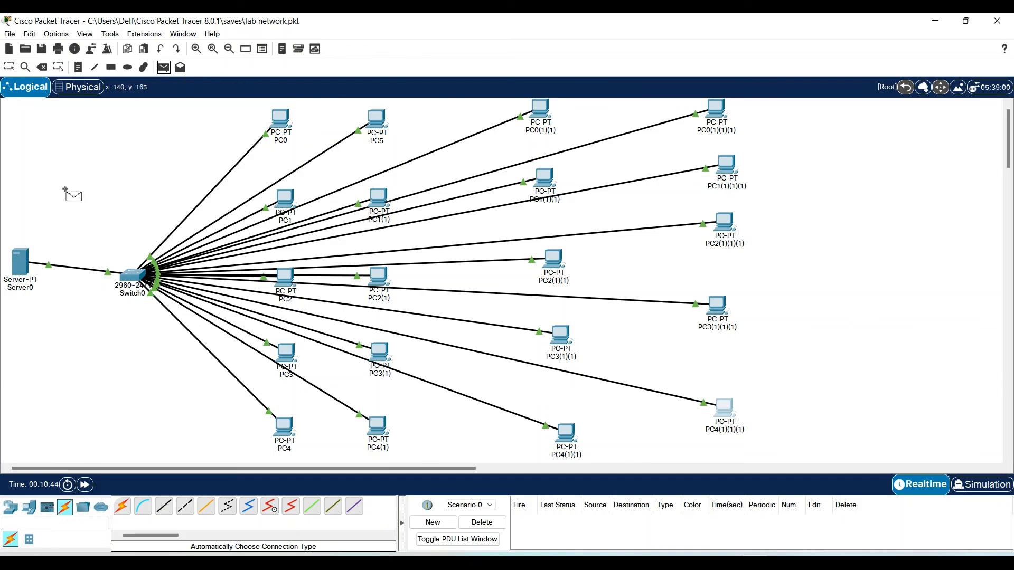
left_click(20, 262)
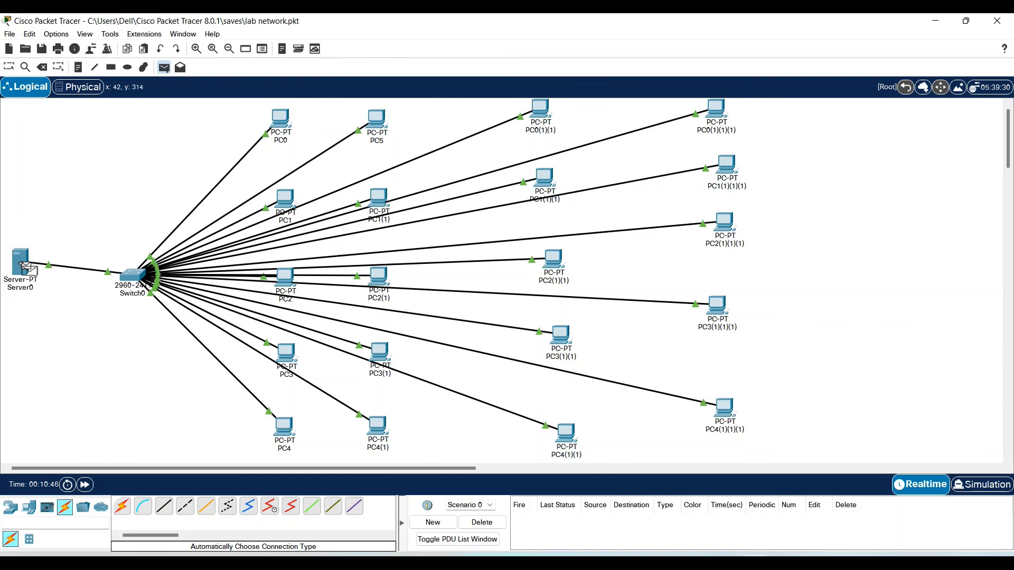
left_click(716, 305)
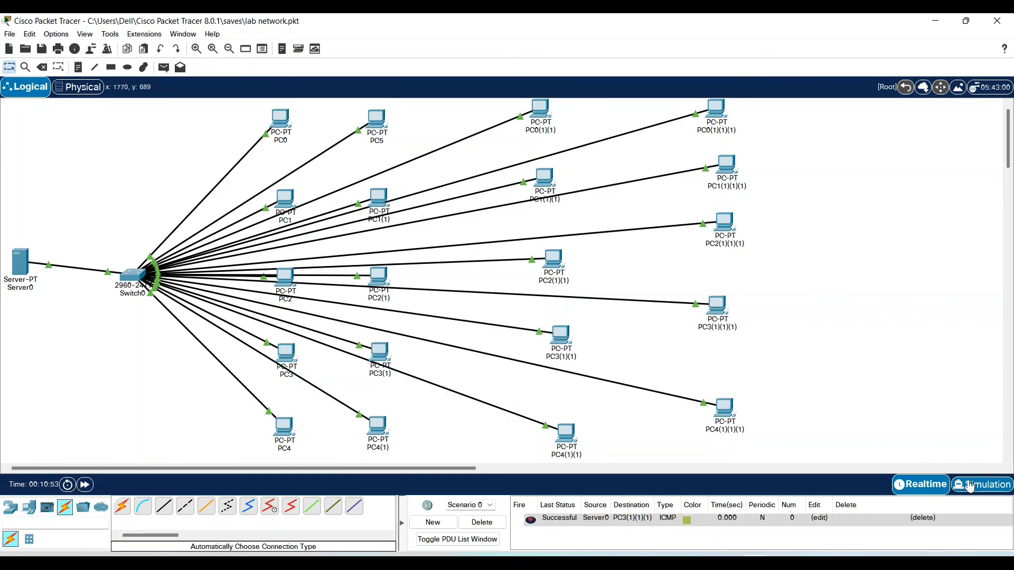
left_click(969, 482)
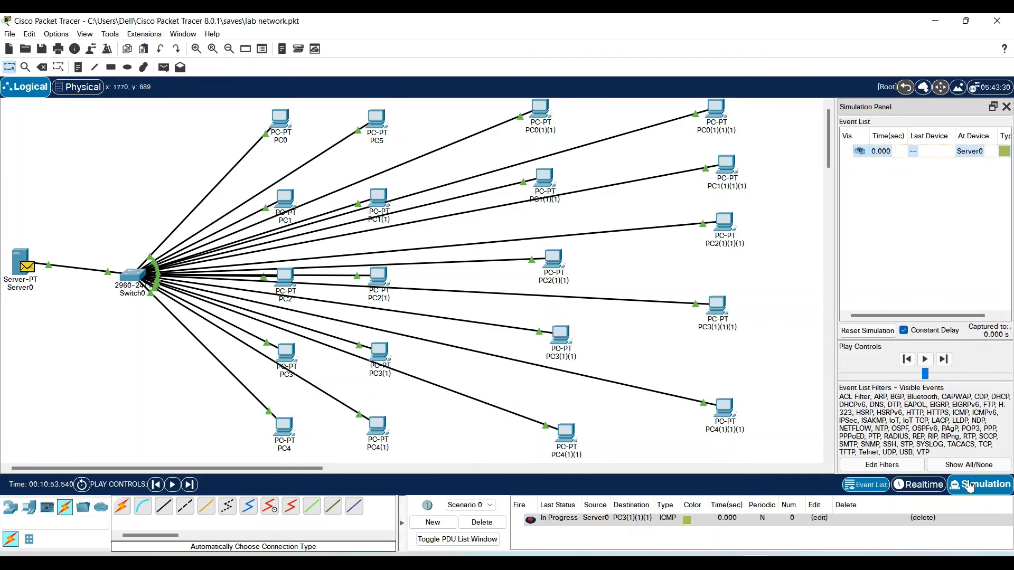
left_click(925, 359)
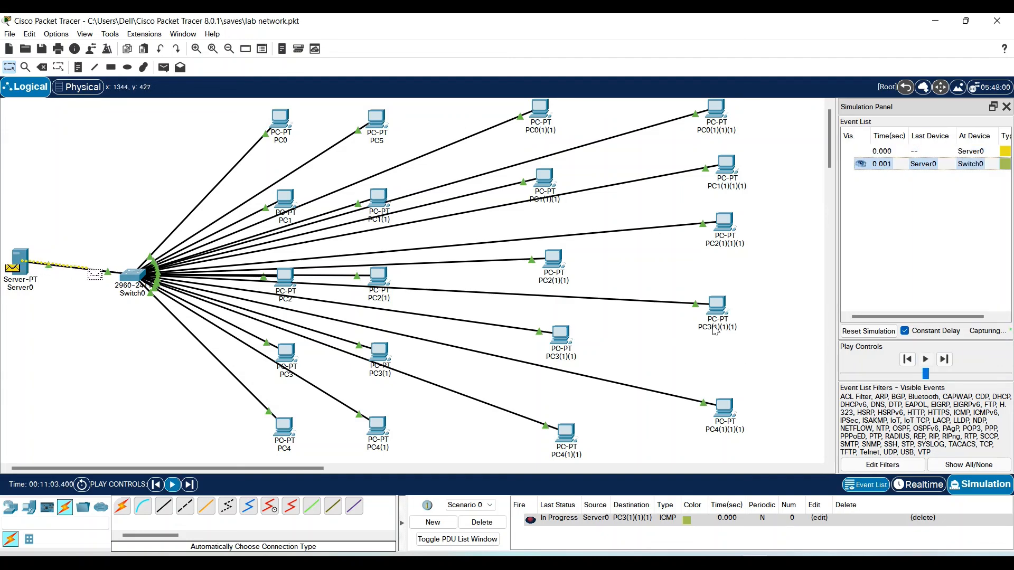